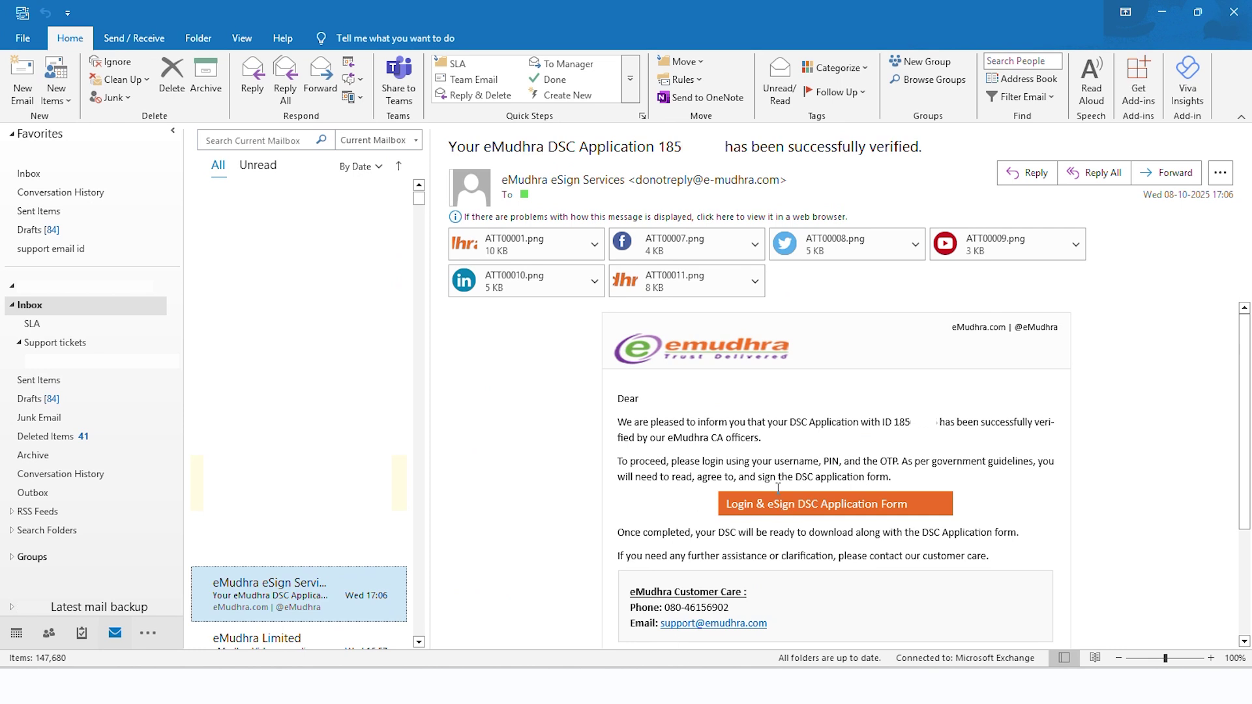
Step: Sign in to the eKYC Portal with the mobile number and OTP, then proceed to signing
{"action": "left_click", "coordinate": [789, 505]}
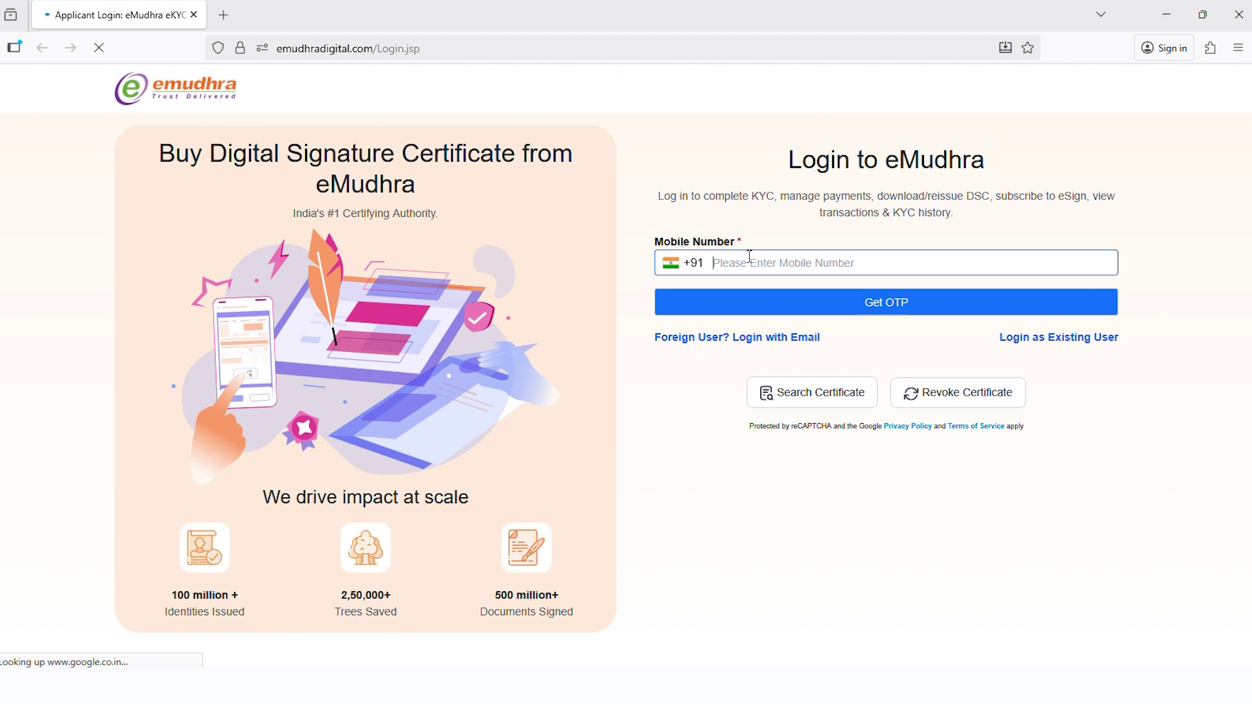
{"action": "type", "text": "9876543210"}
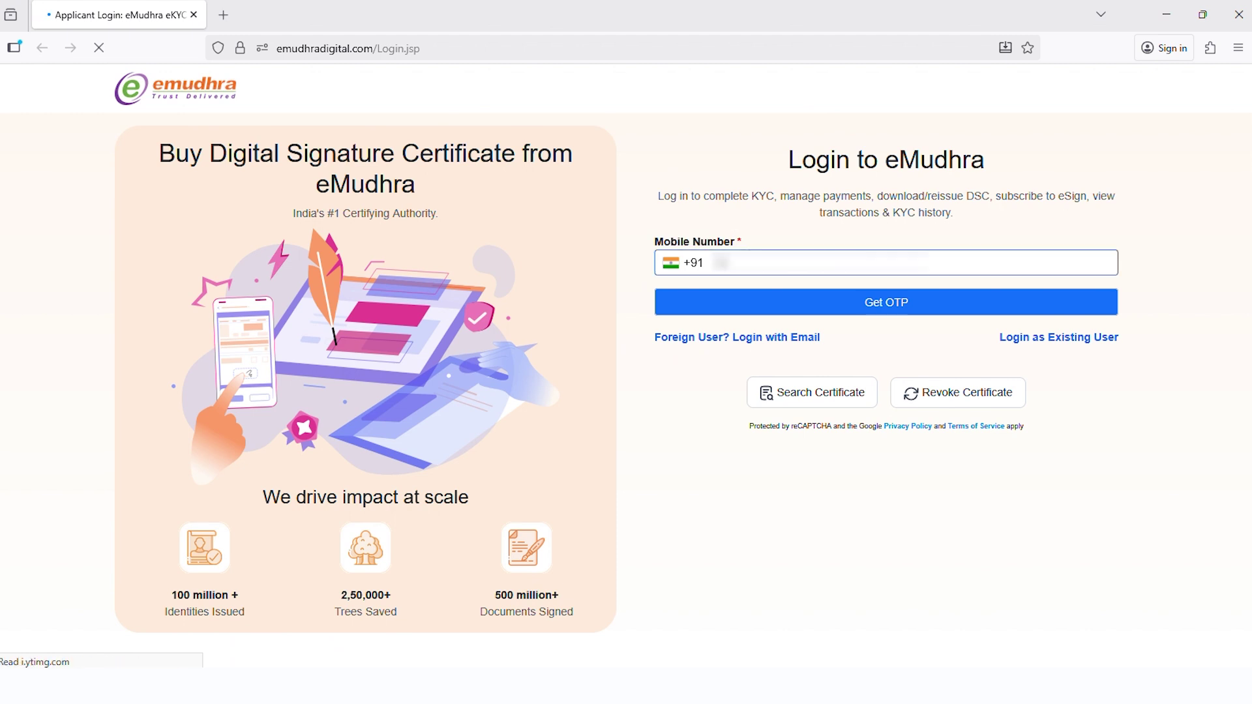
{"action": "left_click", "coordinate": [888, 298]}
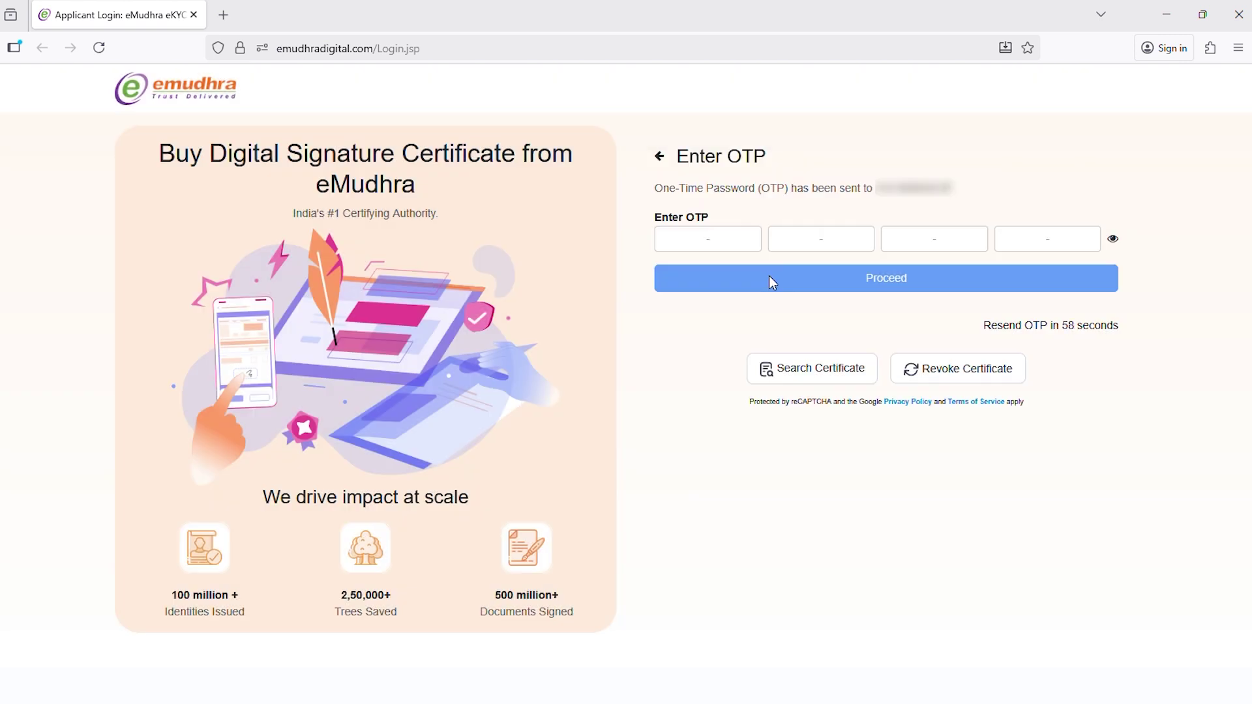
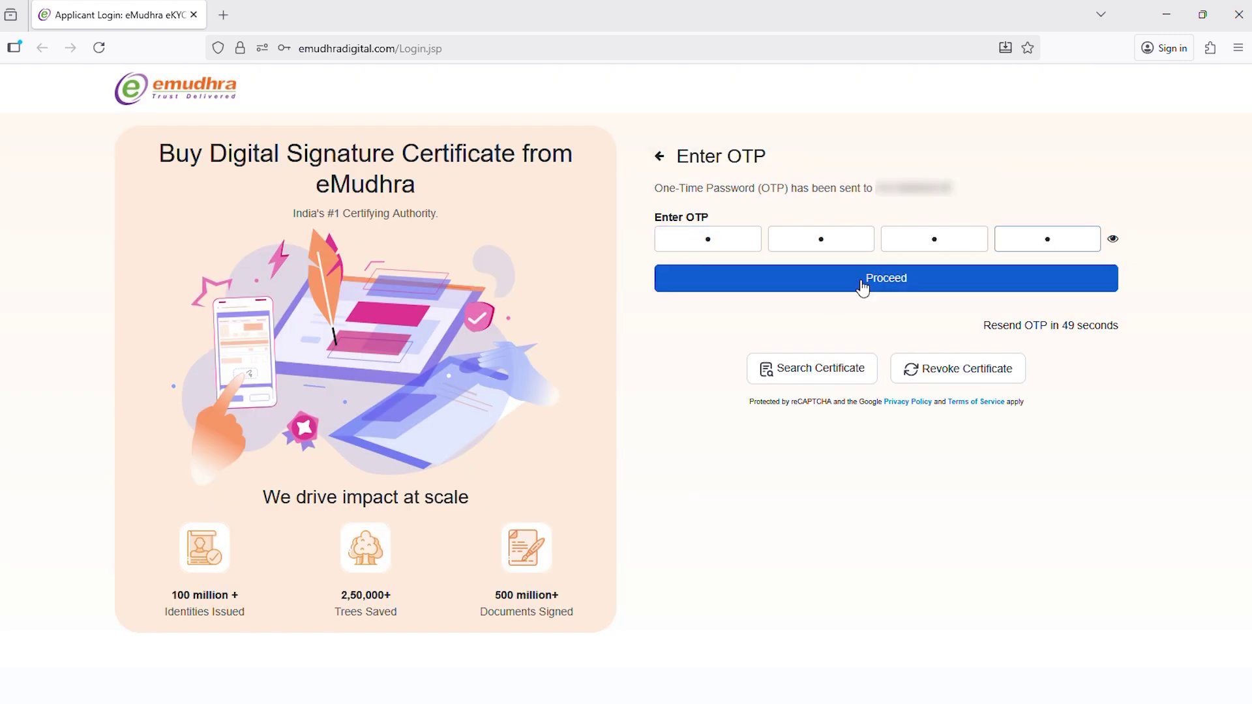
{"action": "left_click", "coordinate": [863, 287]}
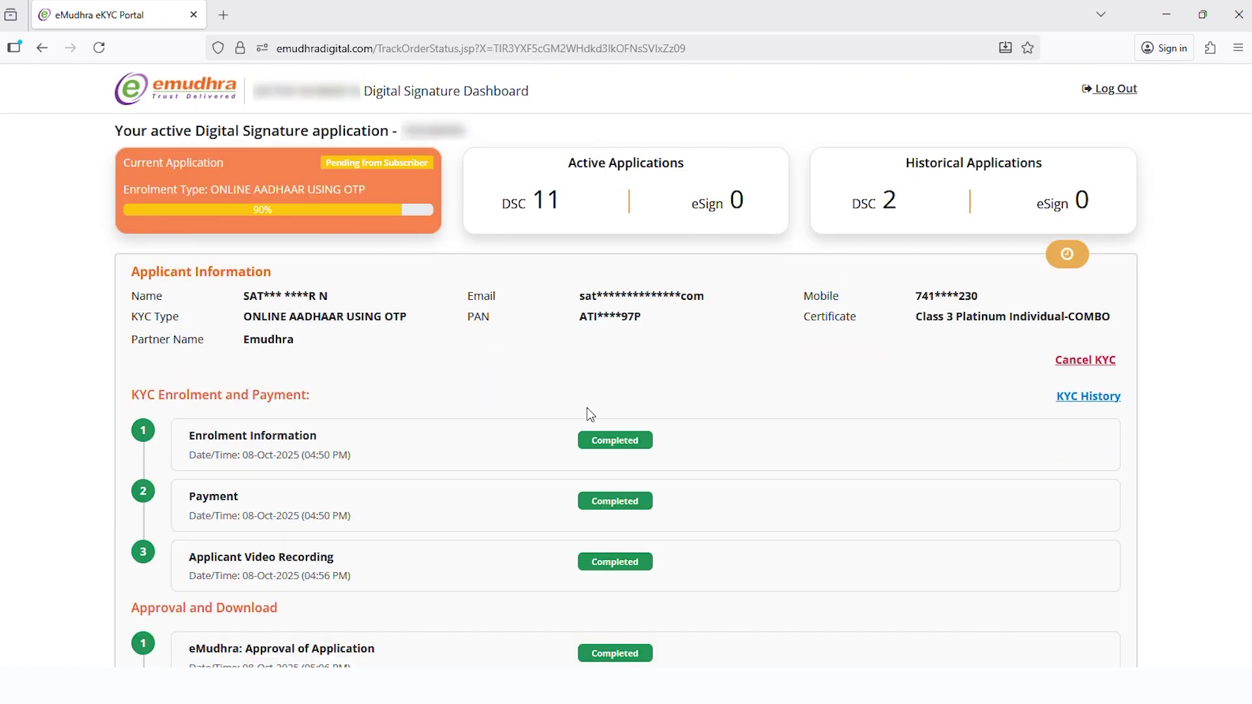
{"action": "scroll", "coordinate": [587, 407], "scroll_direction": "down", "scroll_amount": 2}
{"action": "left_click", "coordinate": [741, 548]}
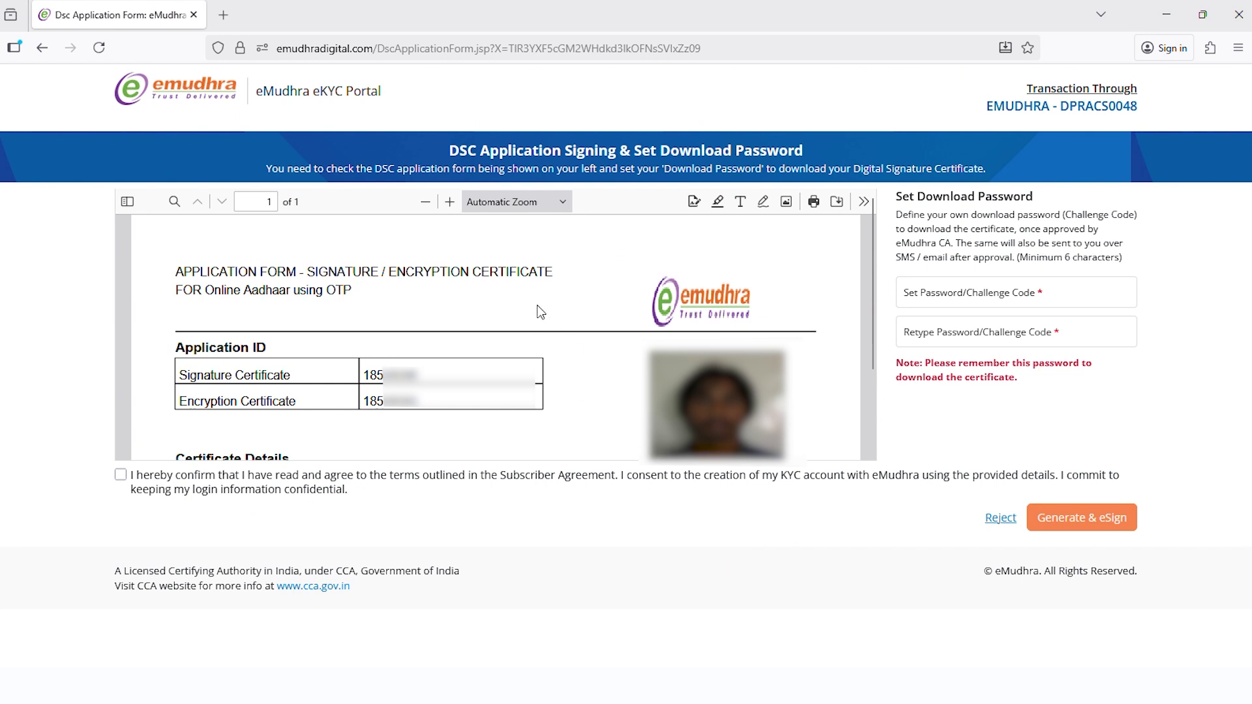
{"action": "scroll", "coordinate": [539, 312], "scroll_direction": "down", "scroll_amount": 5}
{"action": "scroll", "coordinate": [519, 352], "scroll_direction": "down", "scroll_amount": 5}
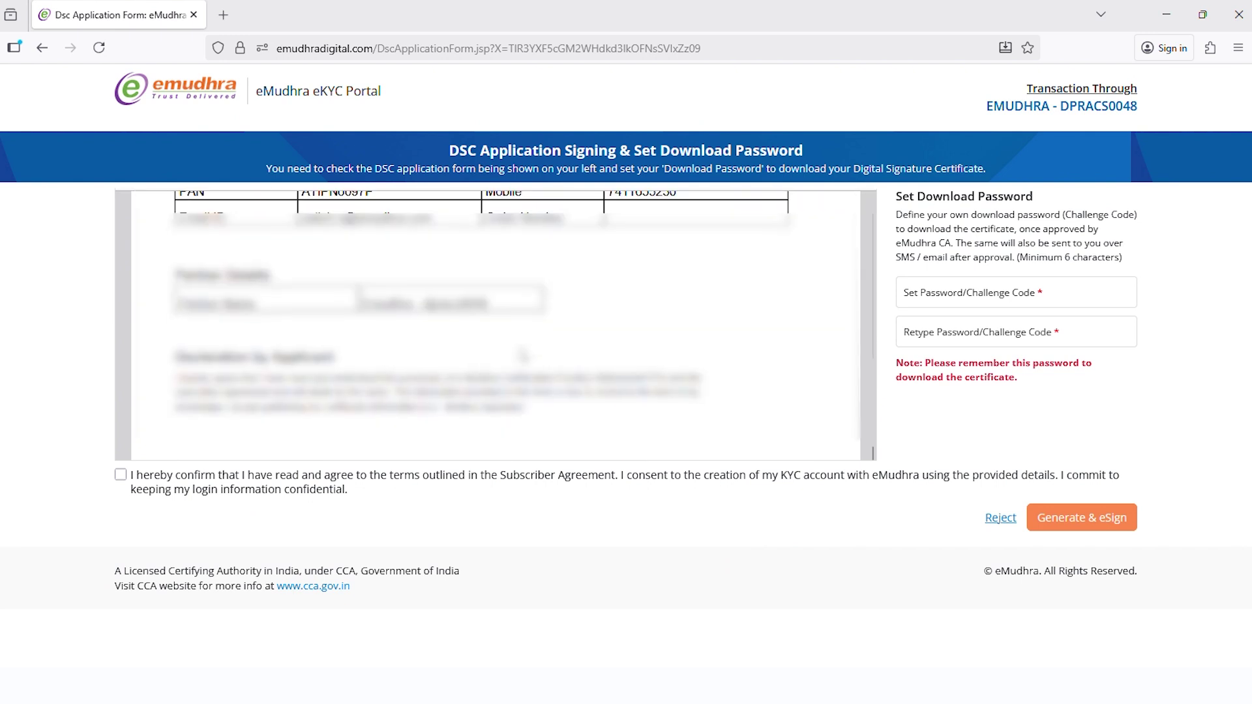
{"action": "scroll", "coordinate": [507, 395], "scroll_direction": "down", "scroll_amount": 5}
Step: Set and retype the download password, accept the subscriber agreement, and Generate & eSign
{"action": "left_click", "coordinate": [1010, 292]}
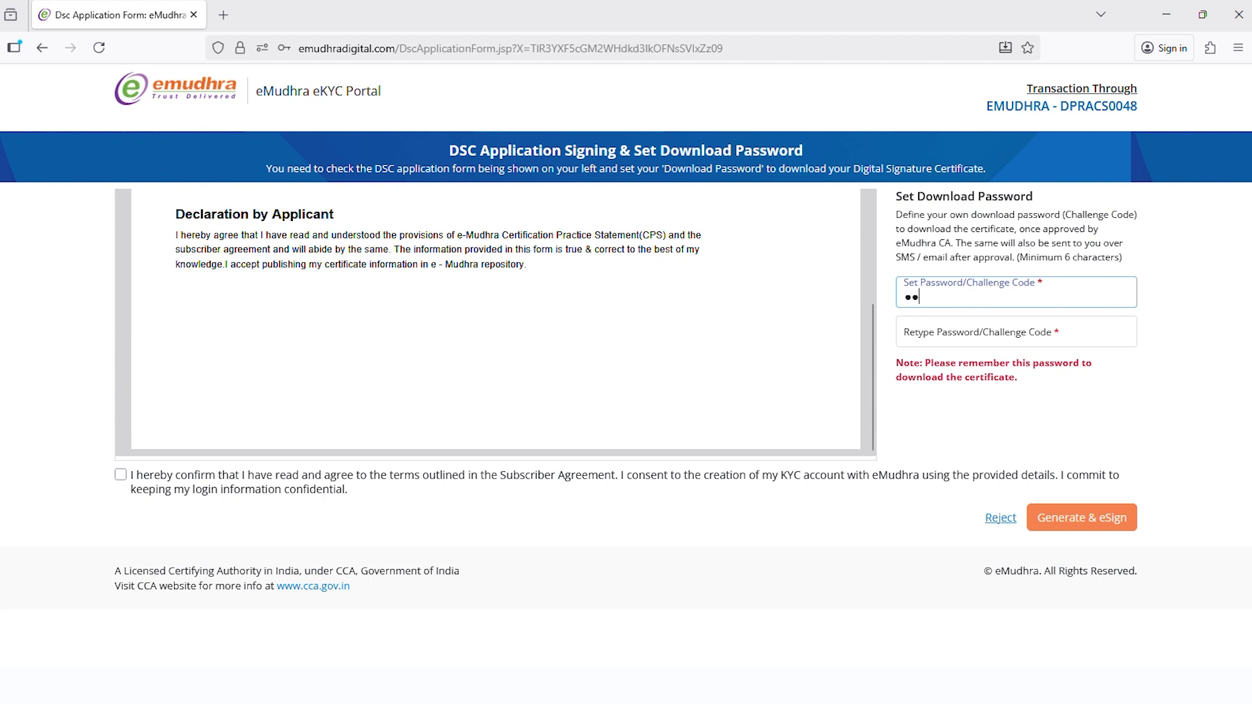
{"action": "left_click", "coordinate": [995, 327]}
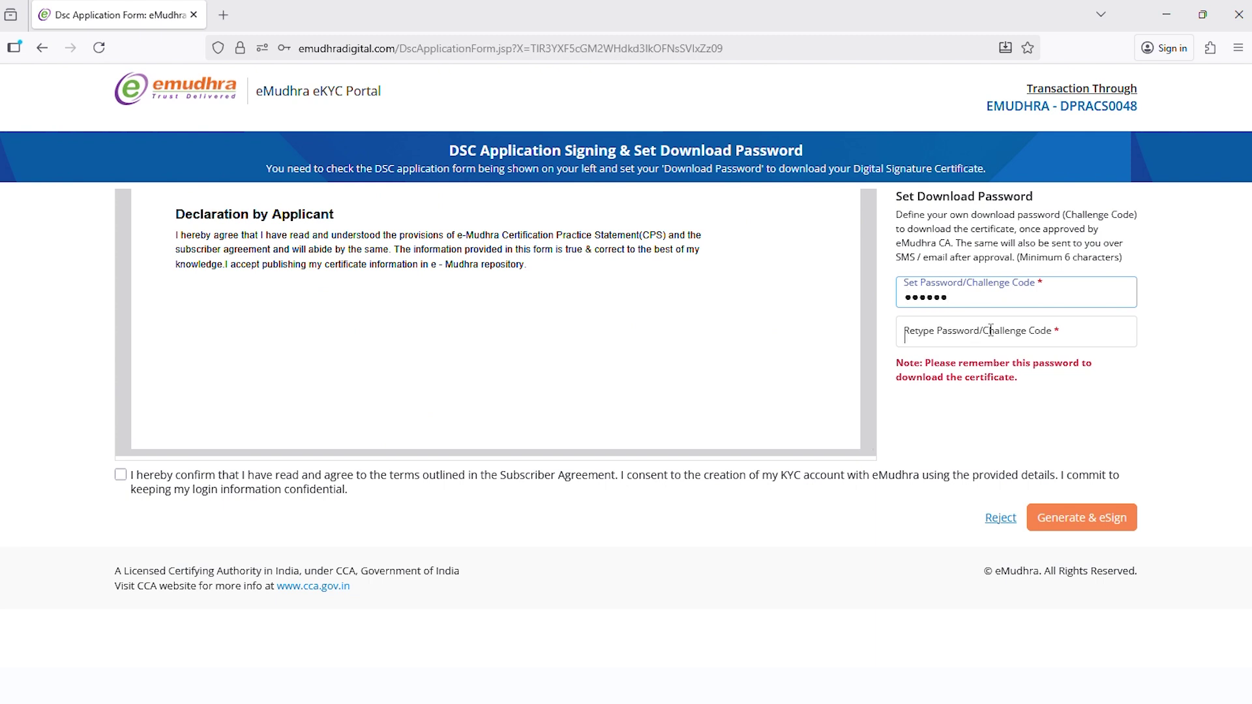
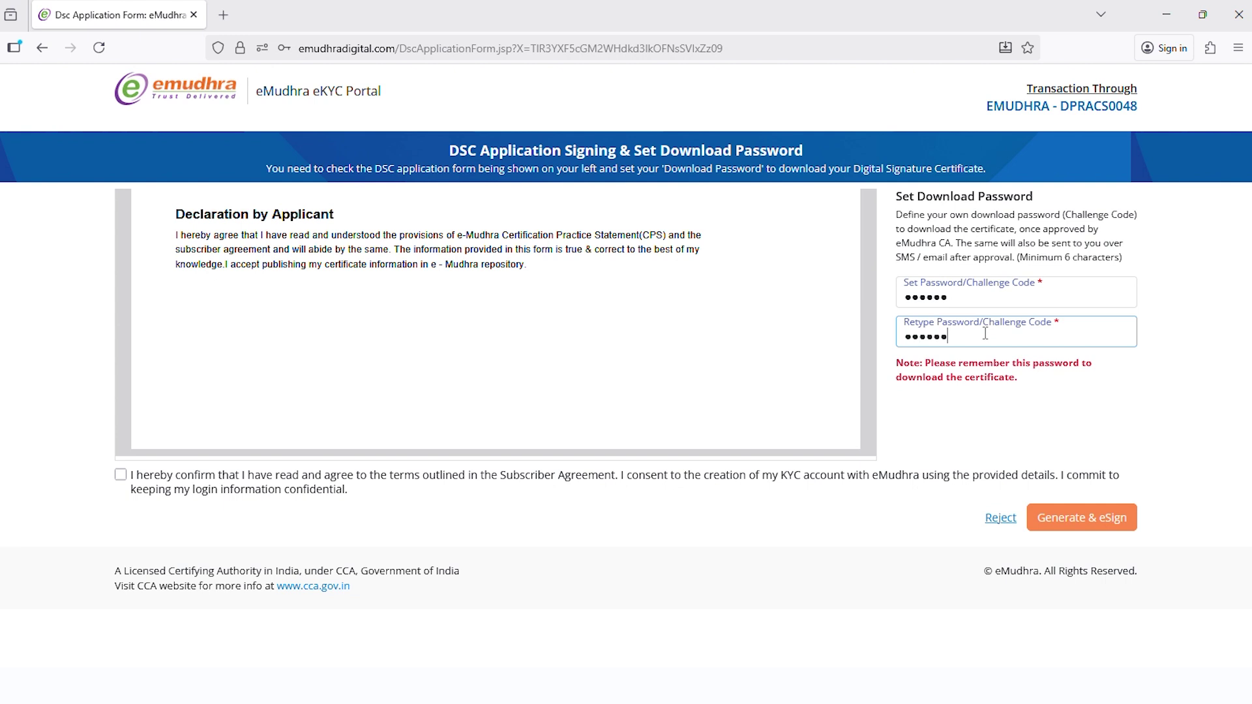
{"action": "left_click", "coordinate": [121, 477]}
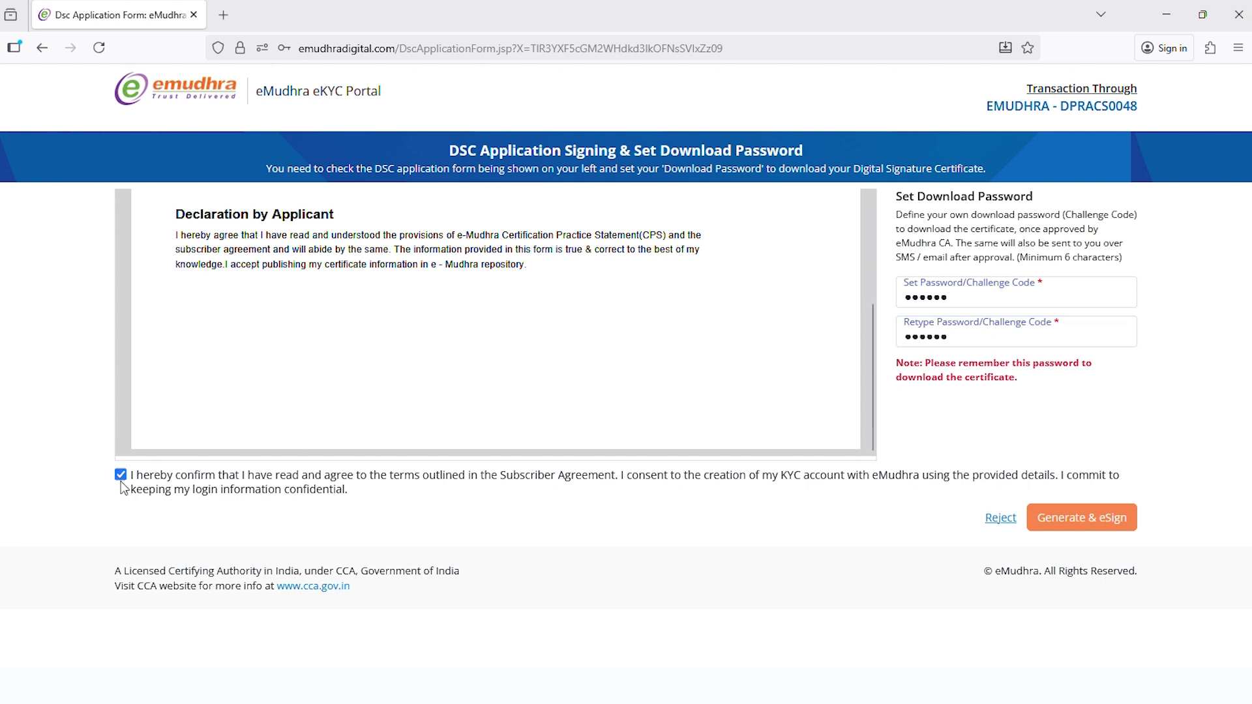
{"action": "left_click", "coordinate": [1081, 521]}
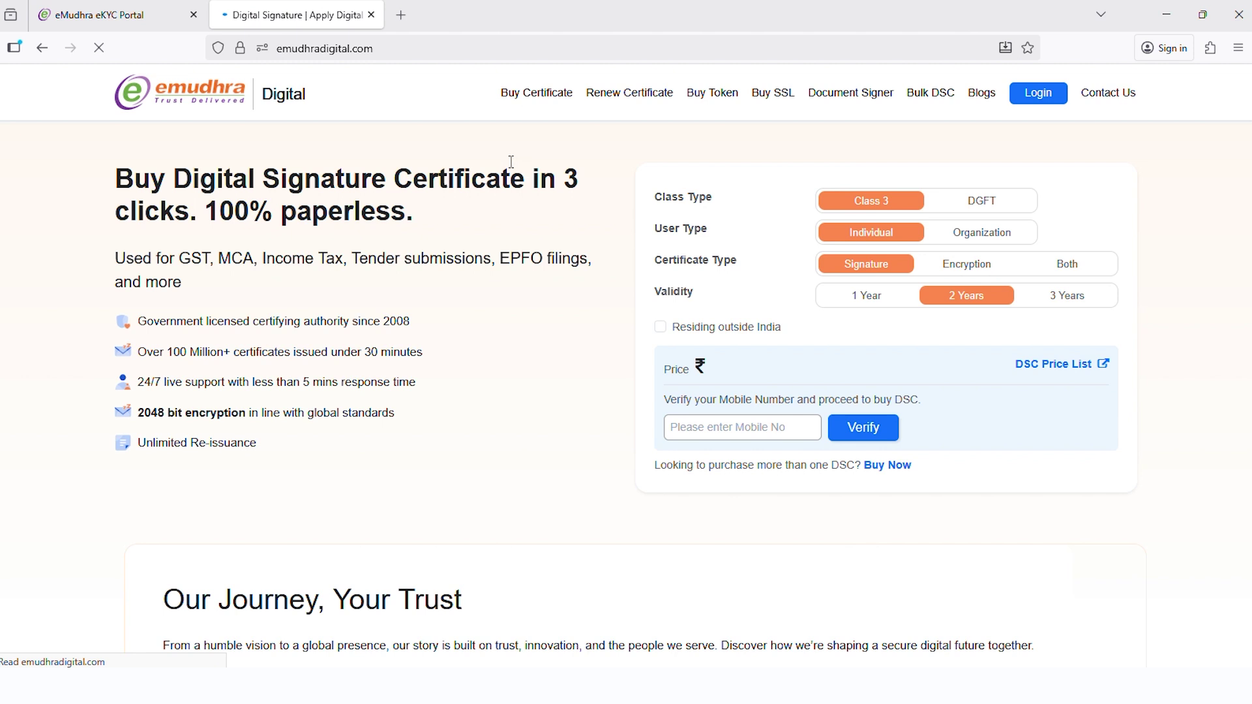
{"action": "scroll", "coordinate": [510, 162], "scroll_direction": "down", "scroll_amount": 10}
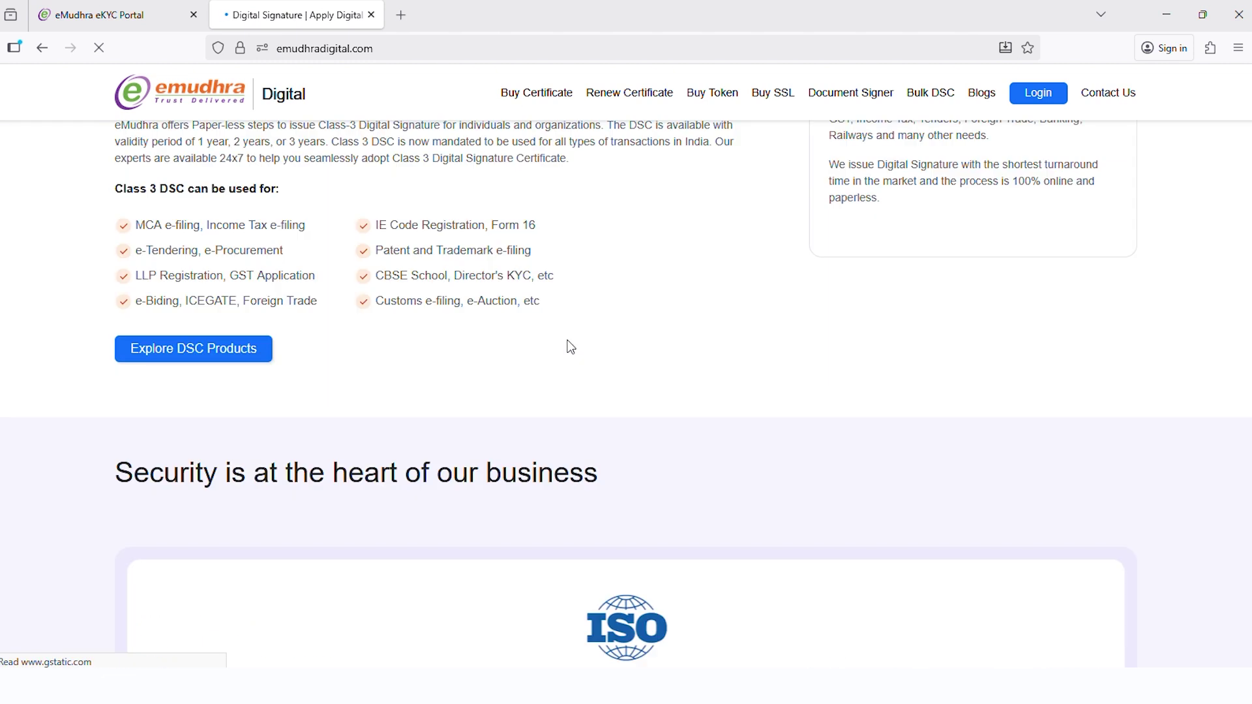
{"action": "scroll", "coordinate": [567, 346], "scroll_direction": "down", "scroll_amount": 10}
Step: Install the Precision InnaIT Windows 32/64 Bit driver from Complete Repository, declining the reboot
{"action": "left_click", "coordinate": [675, 544]}
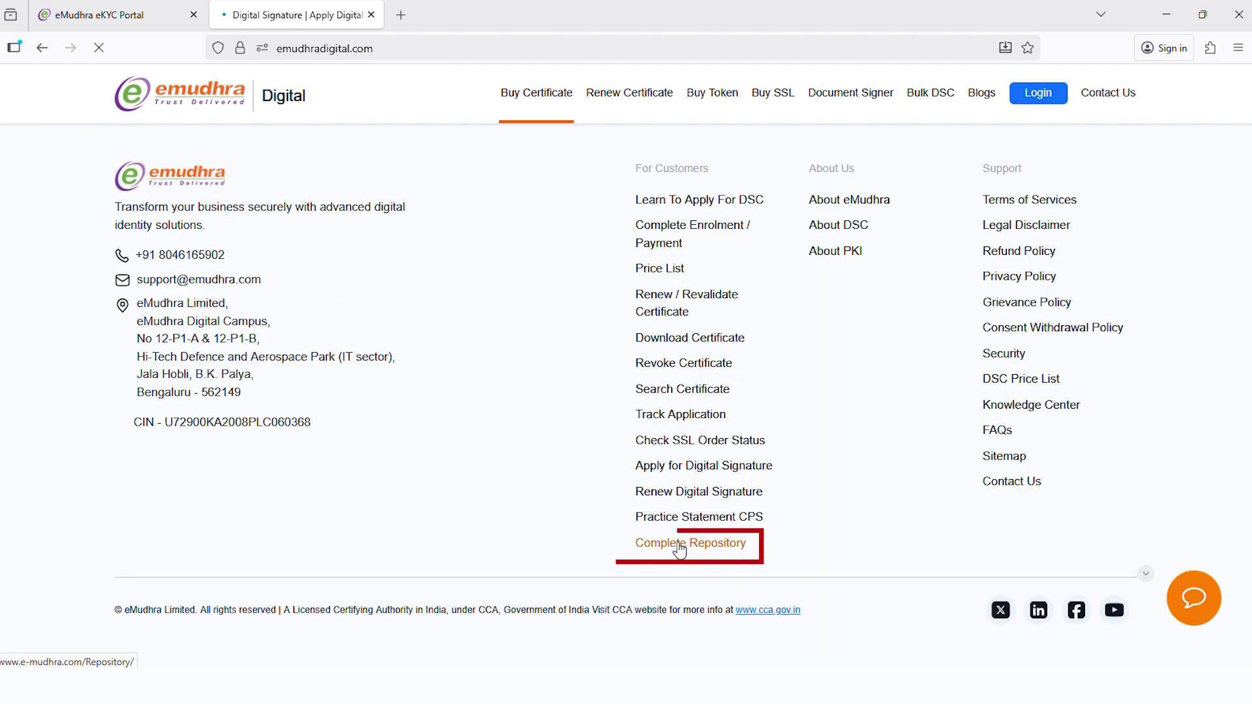
{"action": "scroll", "coordinate": [338, 332], "scroll_direction": "down", "scroll_amount": 3}
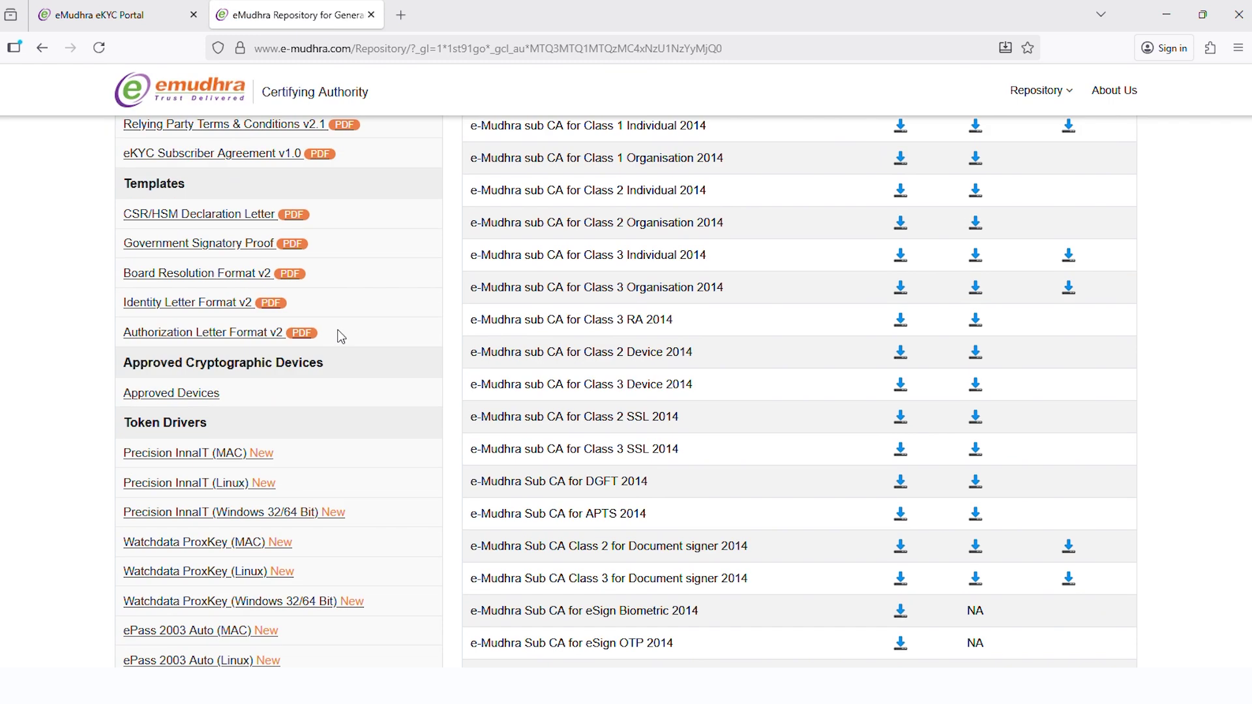
{"action": "scroll", "coordinate": [330, 351], "scroll_direction": "down", "scroll_amount": 2}
{"action": "left_click", "coordinate": [332, 341]}
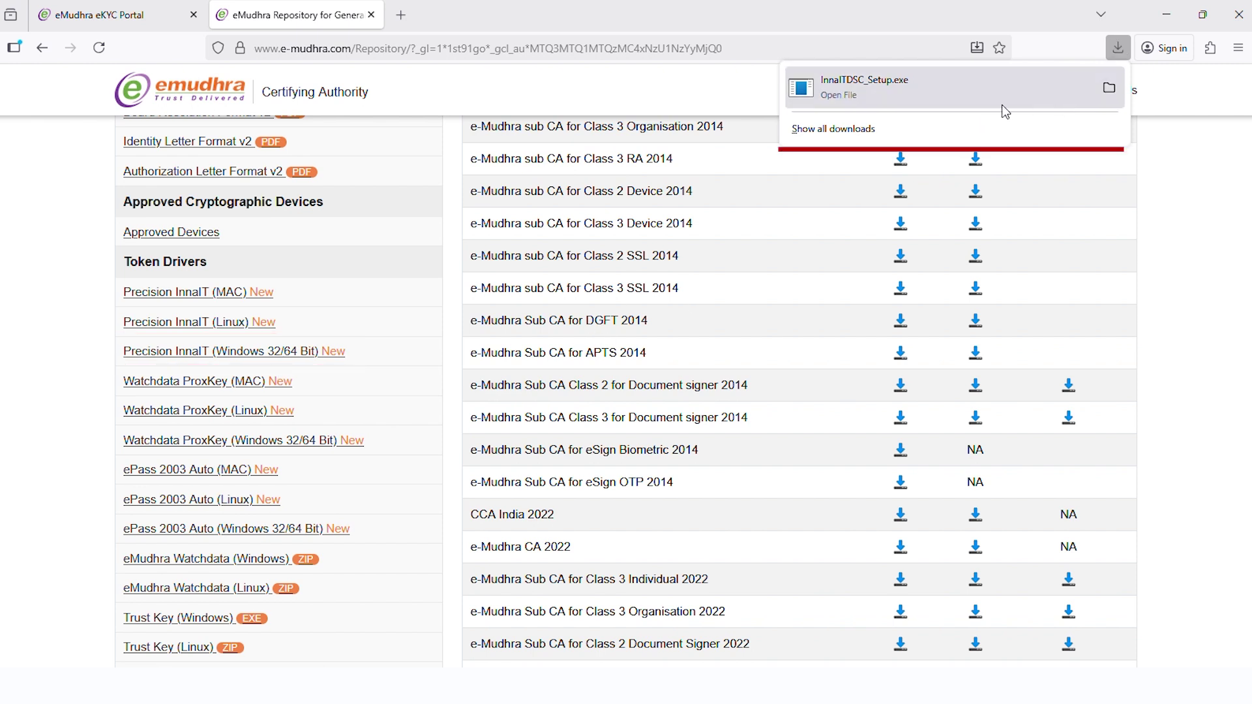
{"action": "left_click", "coordinate": [846, 99]}
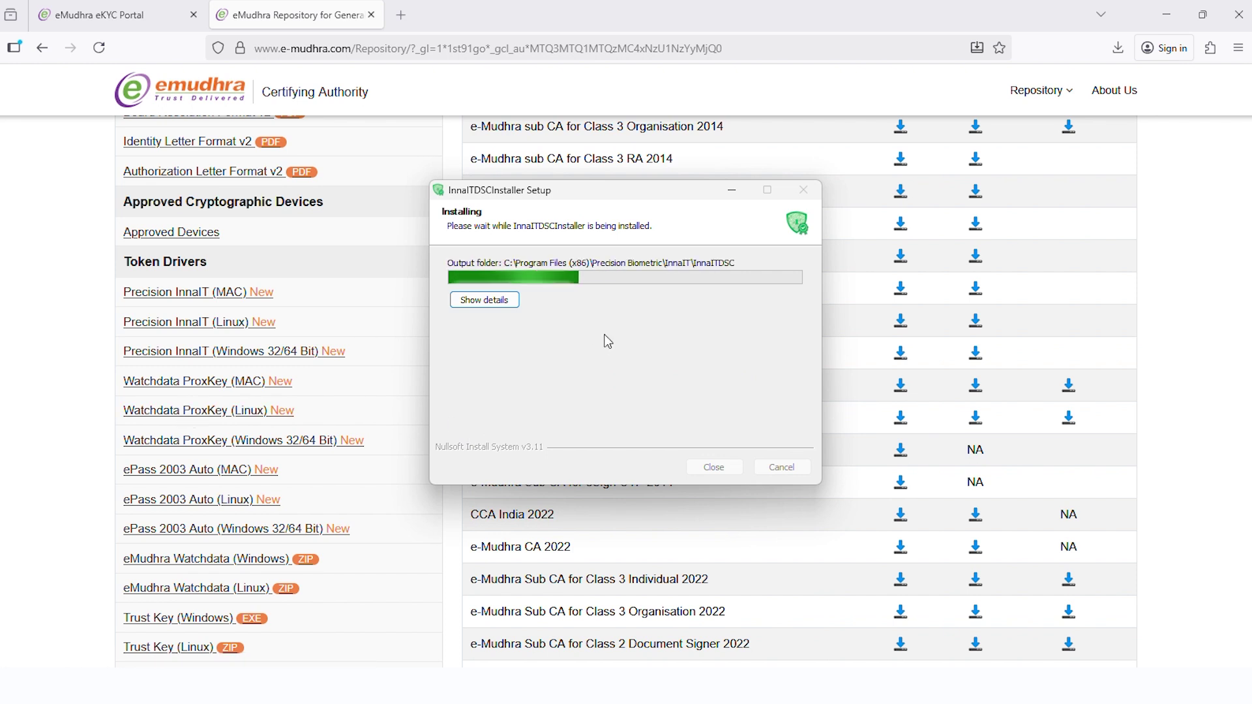
{"action": "left_click", "coordinate": [720, 471]}
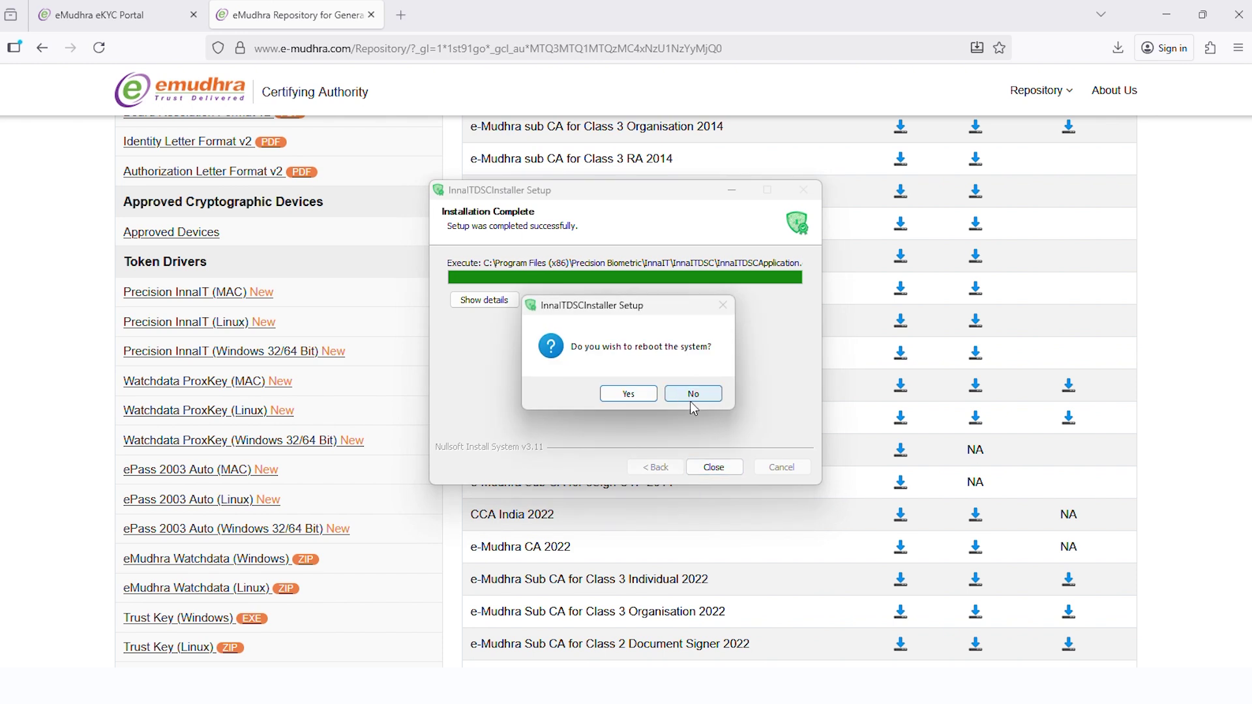
{"action": "left_click", "coordinate": [703, 402]}
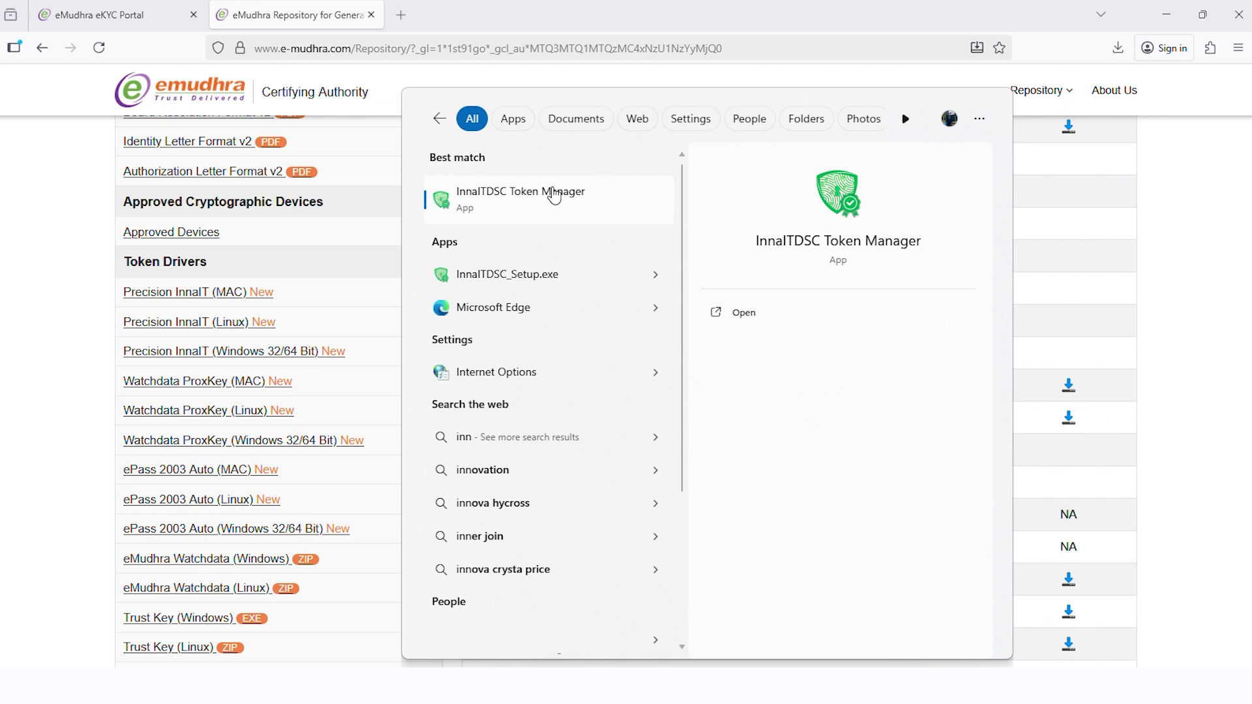
Step: Launch InnaIT DSC Token Manager, log in to the token as User, and dismiss the password-change notice
{"action": "left_click", "coordinate": [554, 196]}
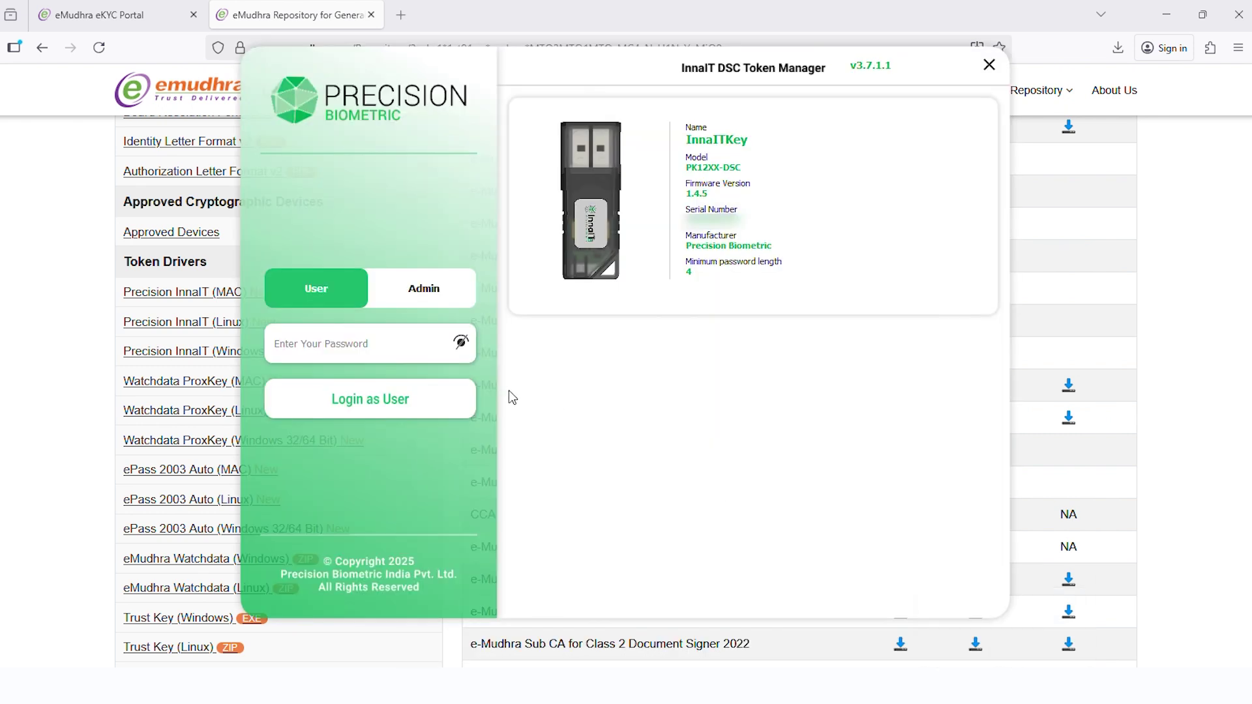
{"action": "left_click", "coordinate": [414, 344]}
{"action": "left_click", "coordinate": [395, 400]}
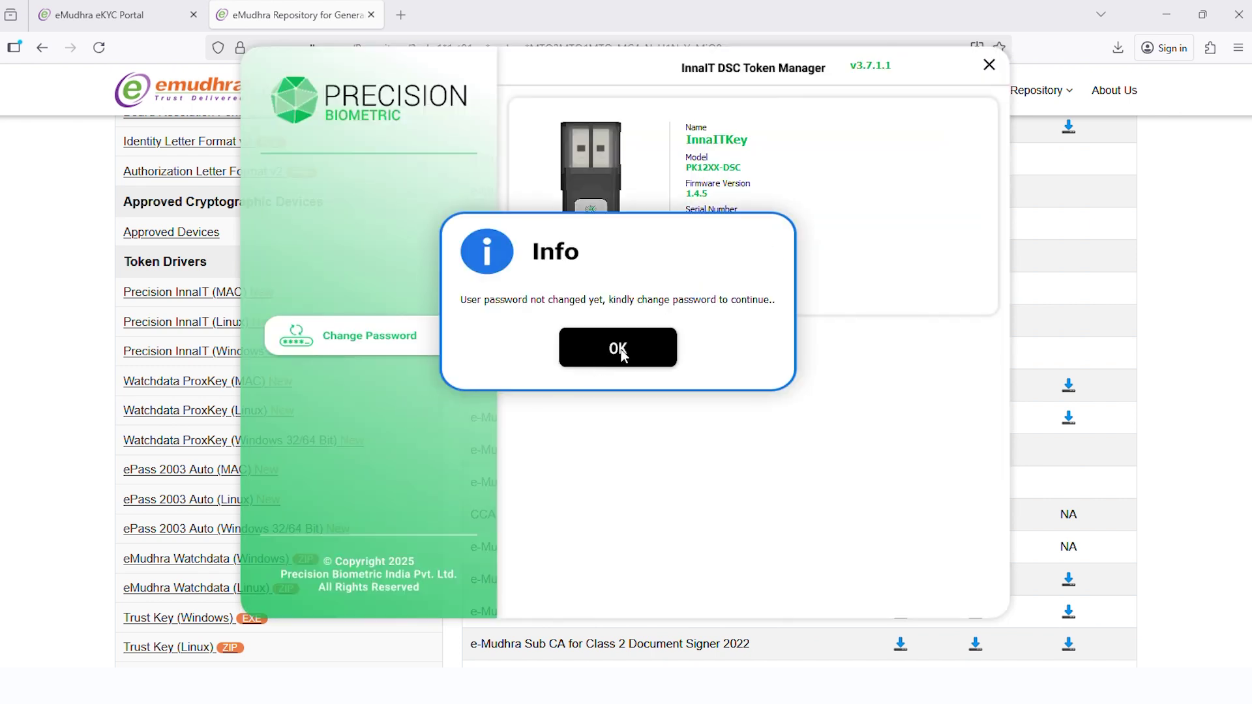
{"action": "left_click", "coordinate": [622, 348]}
Step: Change the token's user password, then log in again with the new password
{"action": "left_click", "coordinate": [390, 304]}
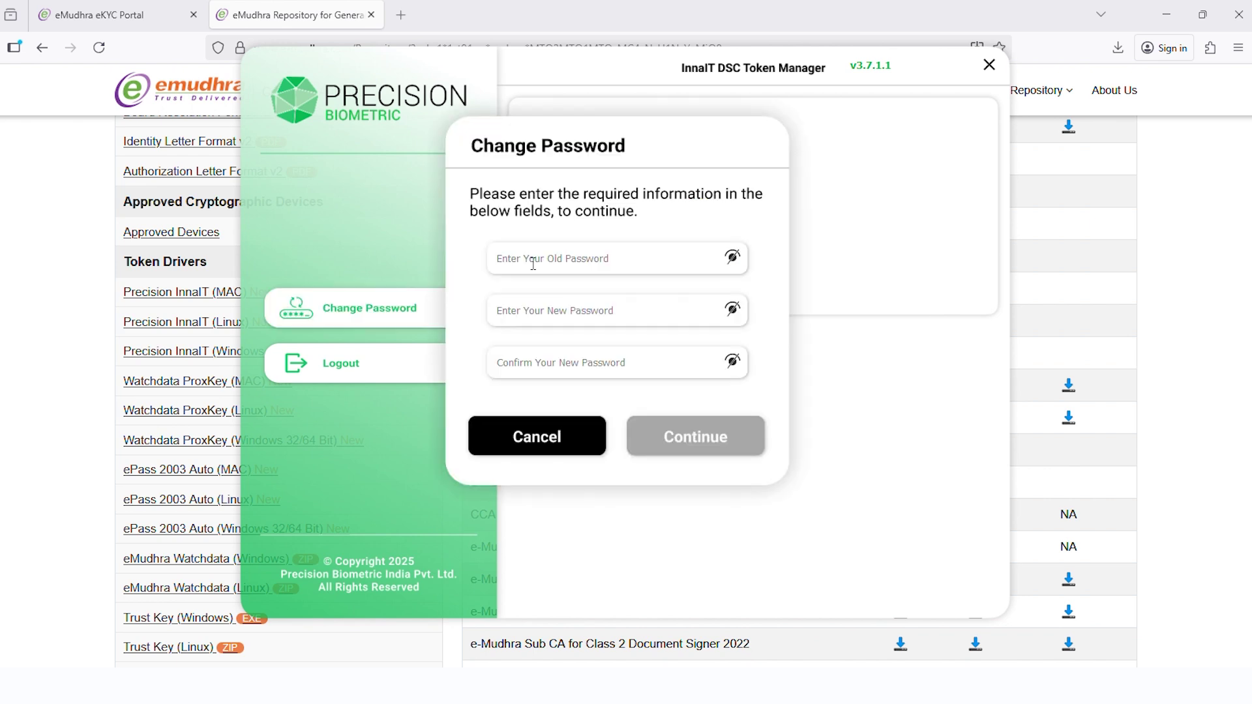
{"action": "left_click", "coordinate": [535, 261]}
{"action": "left_click", "coordinate": [544, 304]}
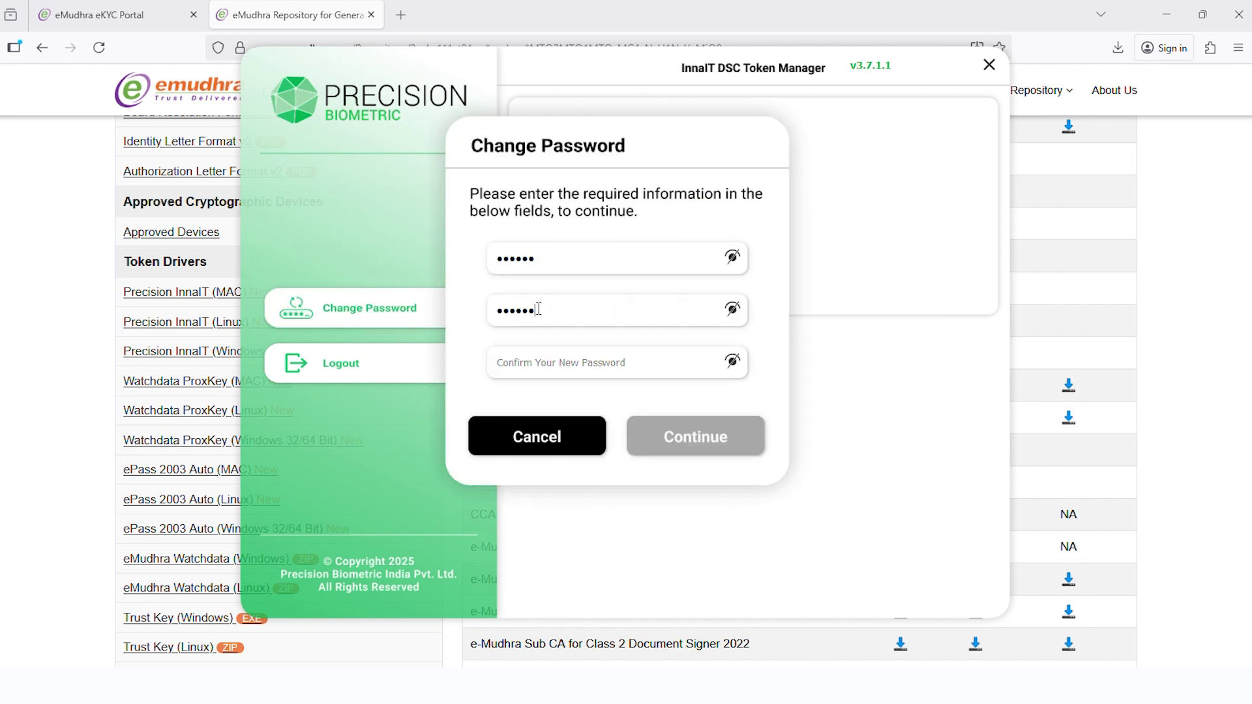
{"action": "left_click", "coordinate": [548, 364]}
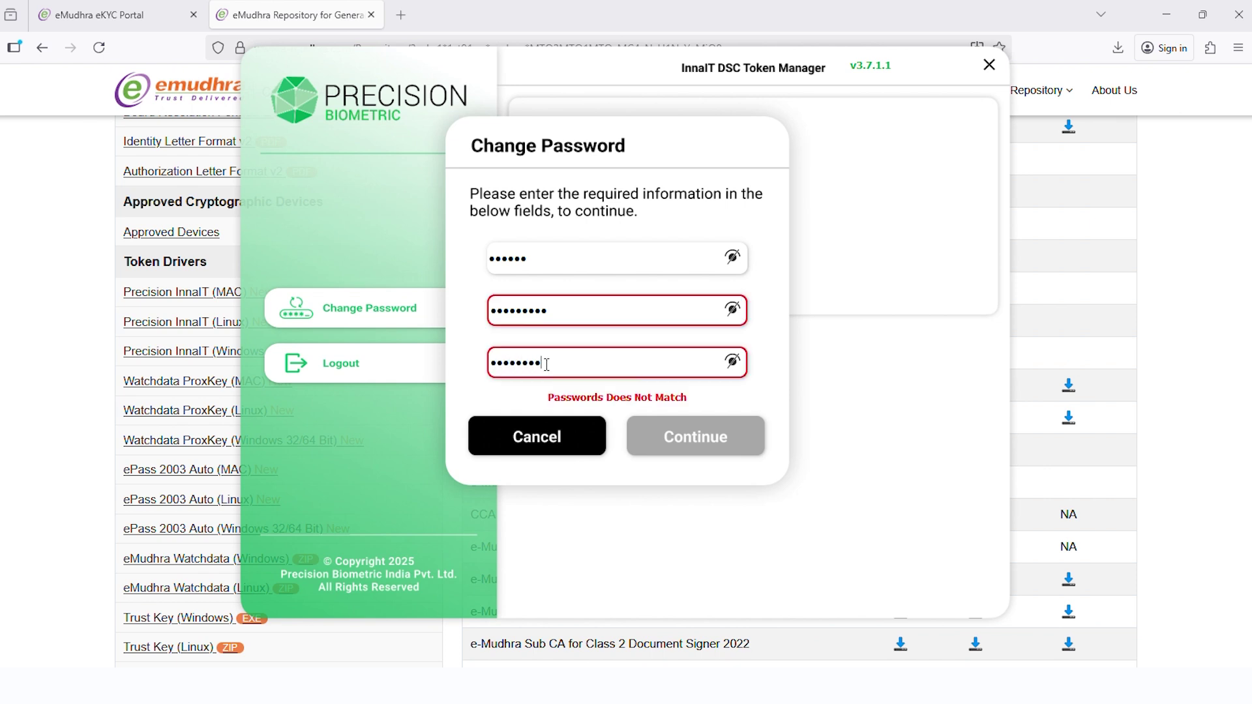
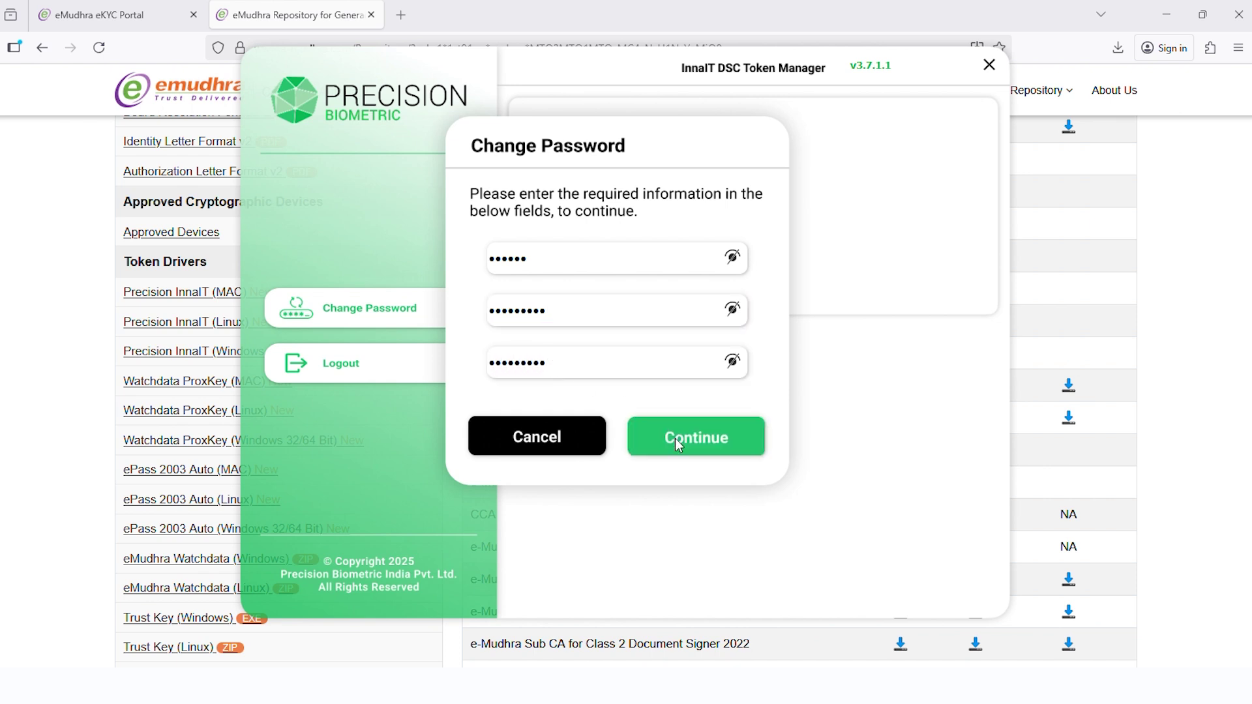
{"action": "left_click", "coordinate": [681, 445]}
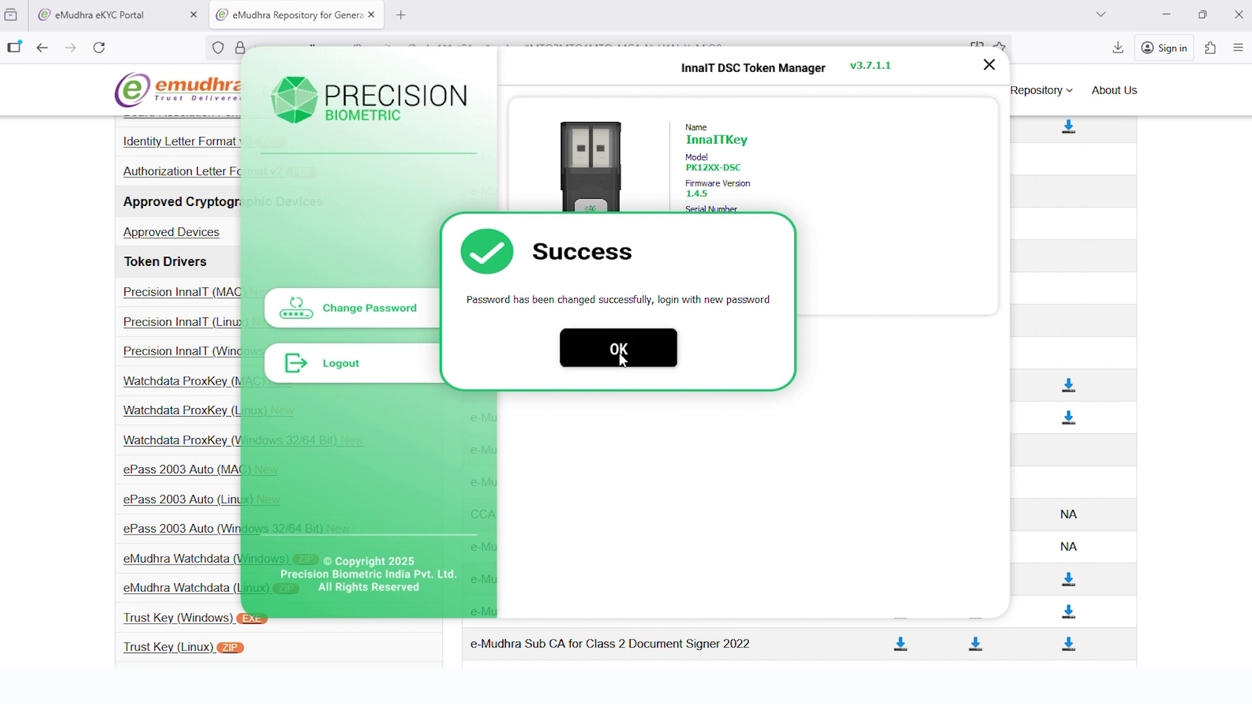
{"action": "left_click", "coordinate": [624, 360]}
{"action": "type", "text": "**********"}
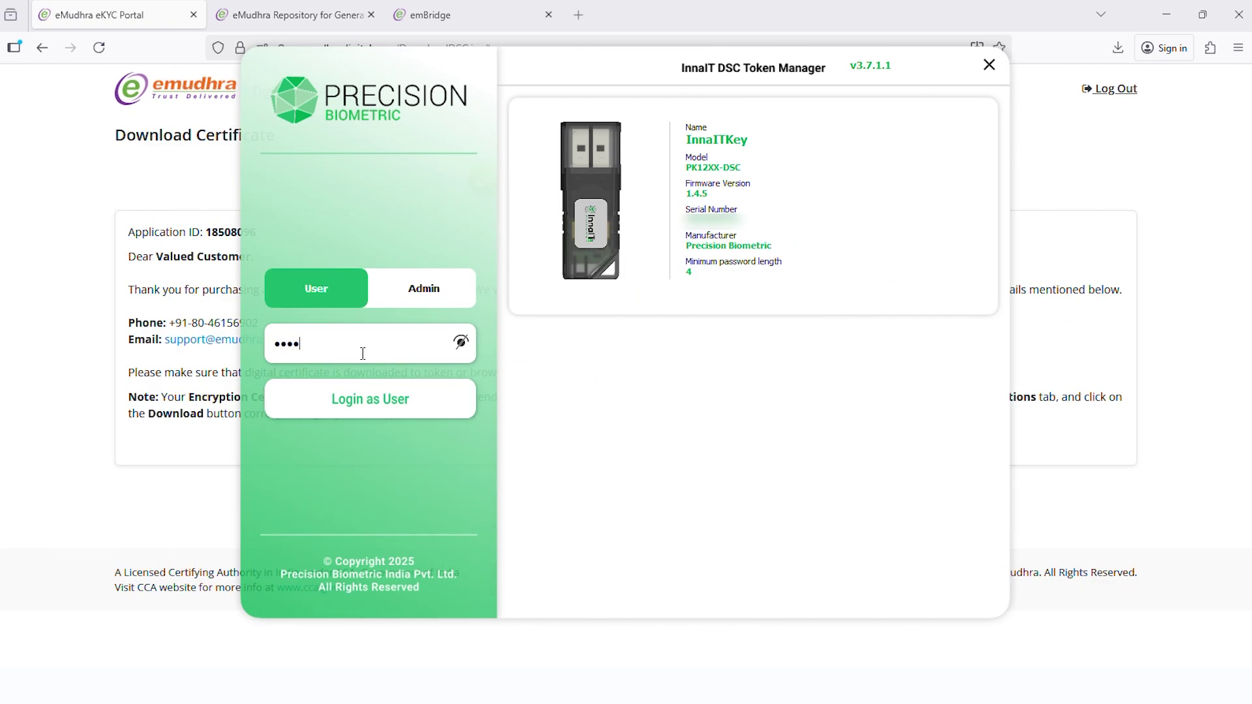
{"action": "left_click", "coordinate": [363, 399]}
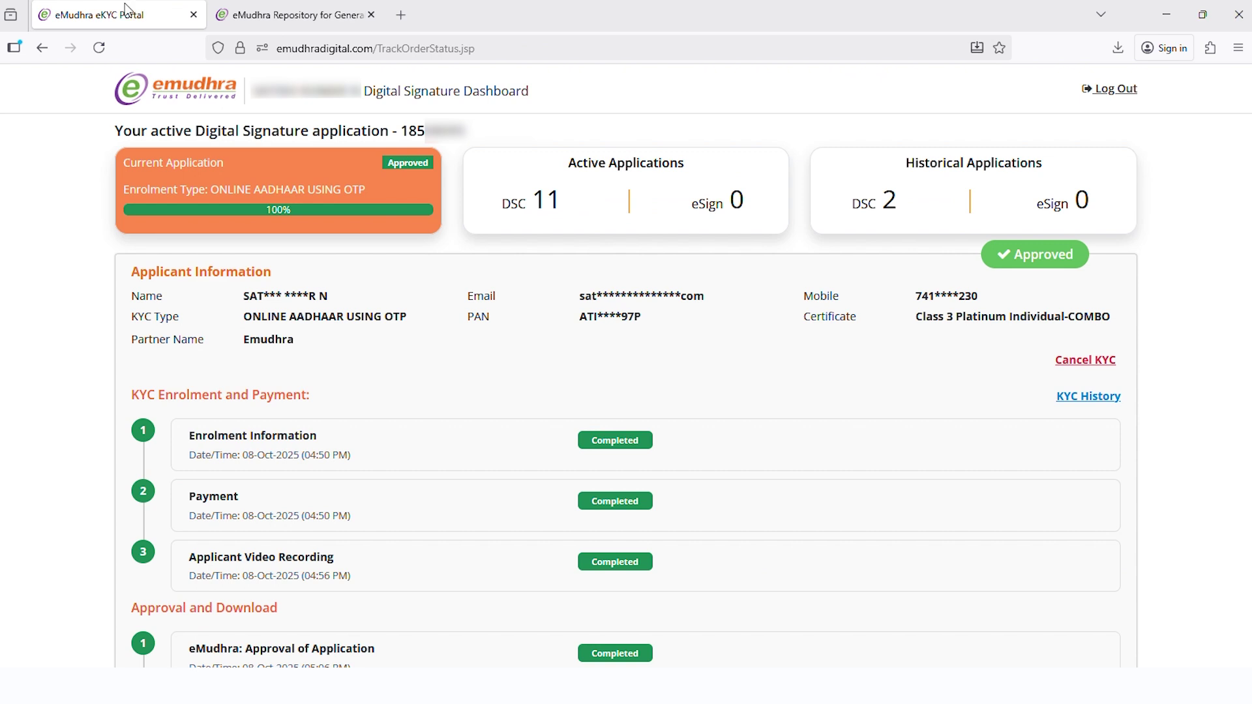
Step: Start downloading the pending Class 3 Platinum Individual-COMBO certificate from Active Applications using the challenge code
{"action": "left_click", "coordinate": [537, 214]}
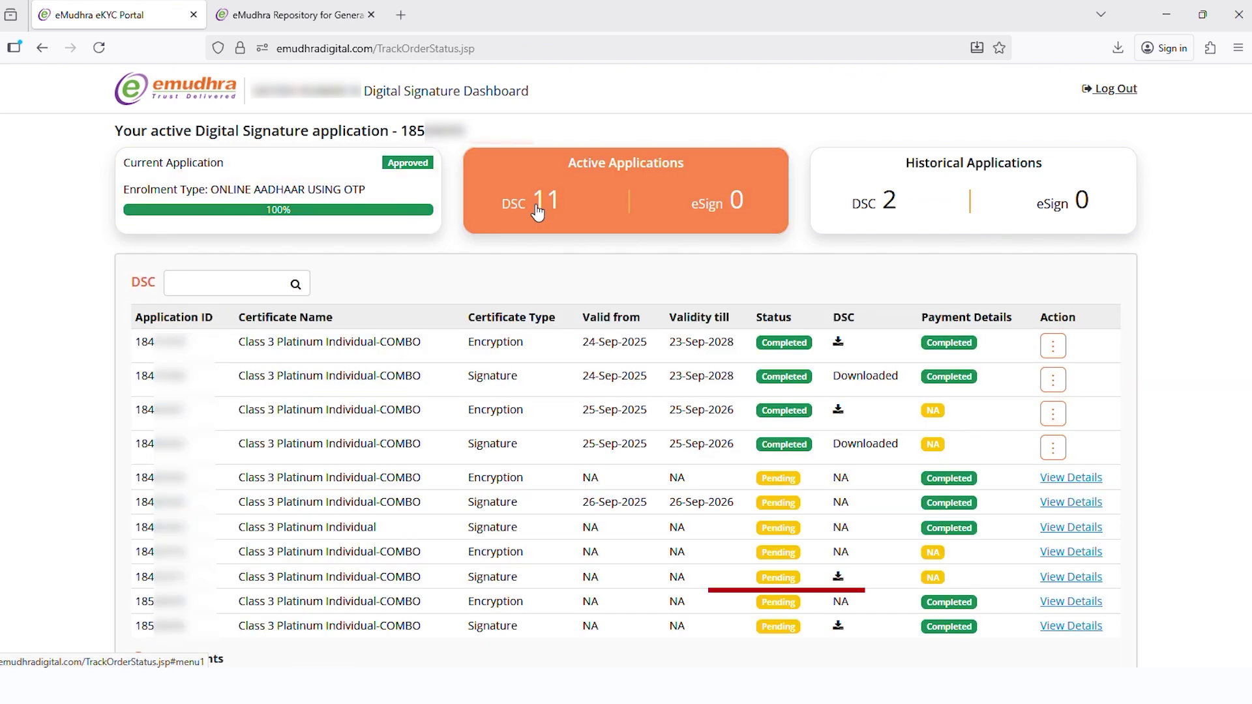
{"action": "left_click", "coordinate": [838, 577]}
{"action": "type", "text": "***"}
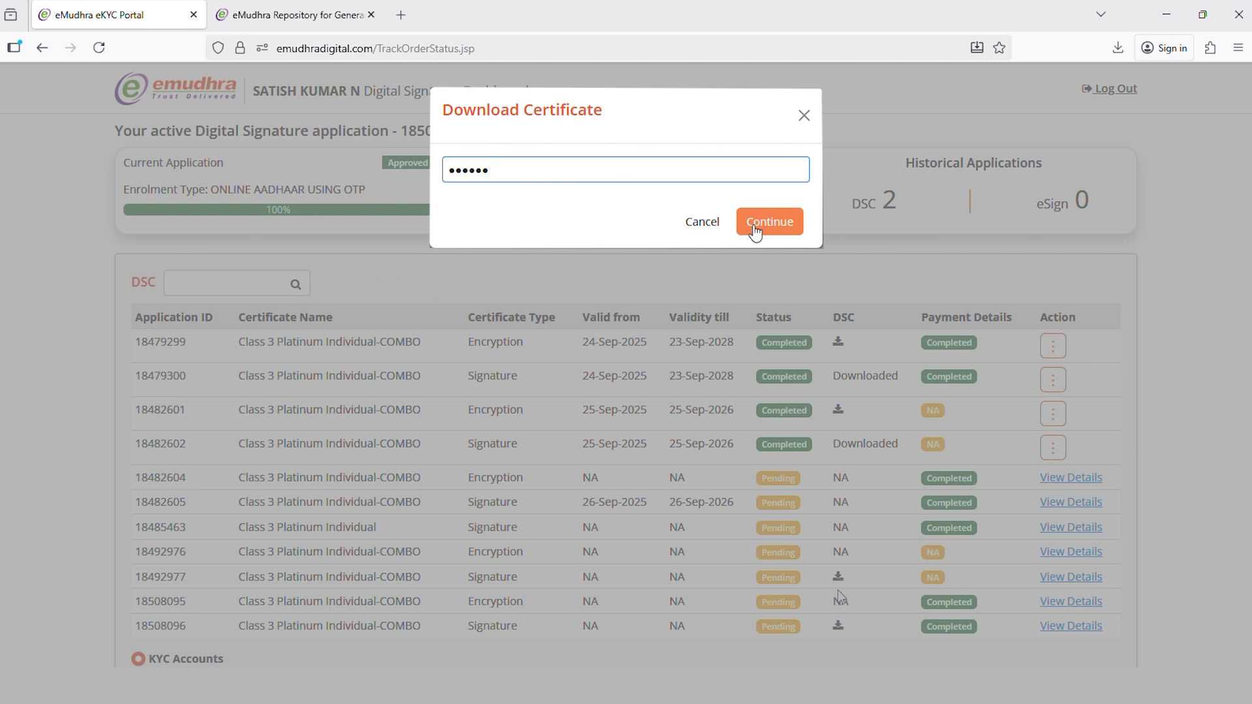
{"action": "left_click", "coordinate": [754, 226]}
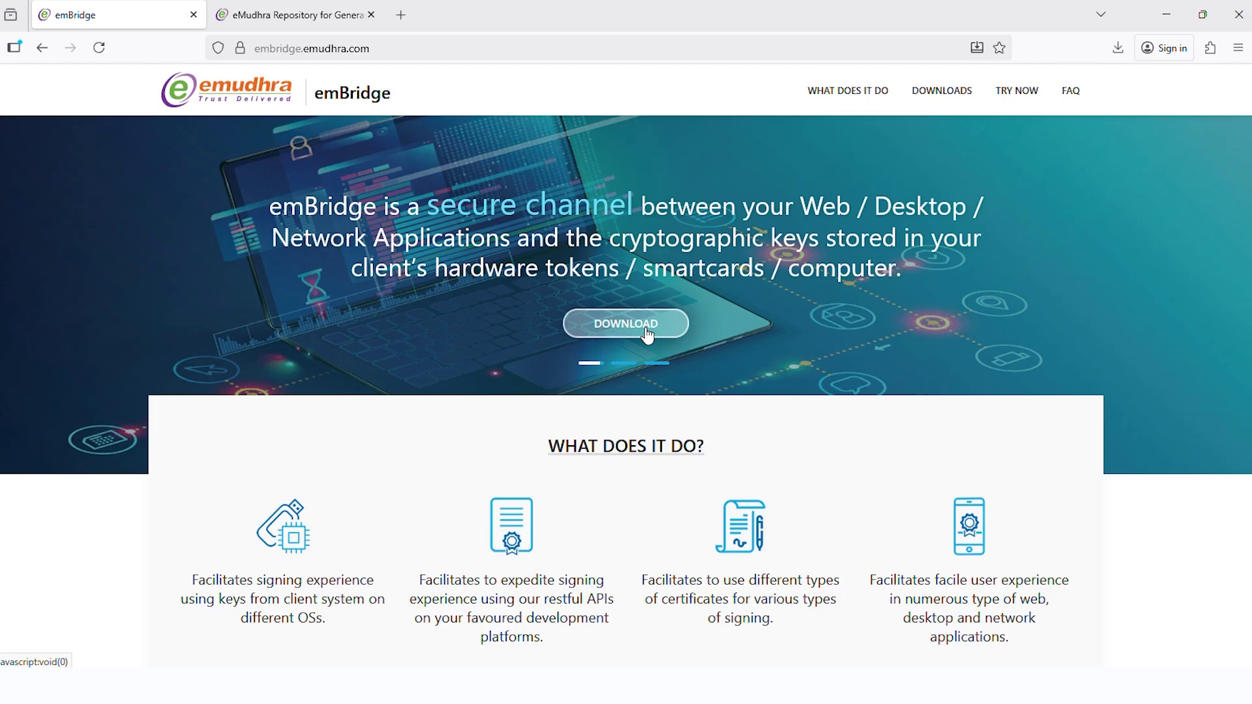
Step: Download the Windows emBridge installer from embridge.emudhra.com and install it with default settings
{"action": "left_click", "coordinate": [646, 333]}
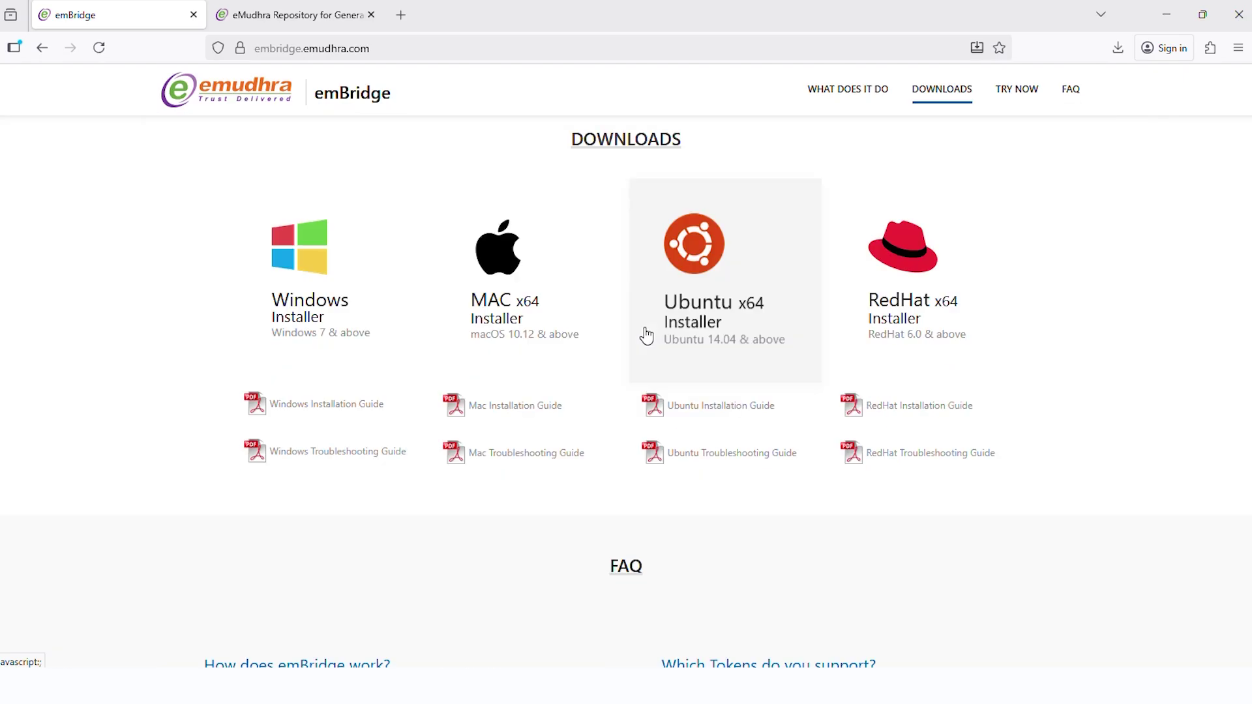
{"action": "left_click", "coordinate": [308, 282]}
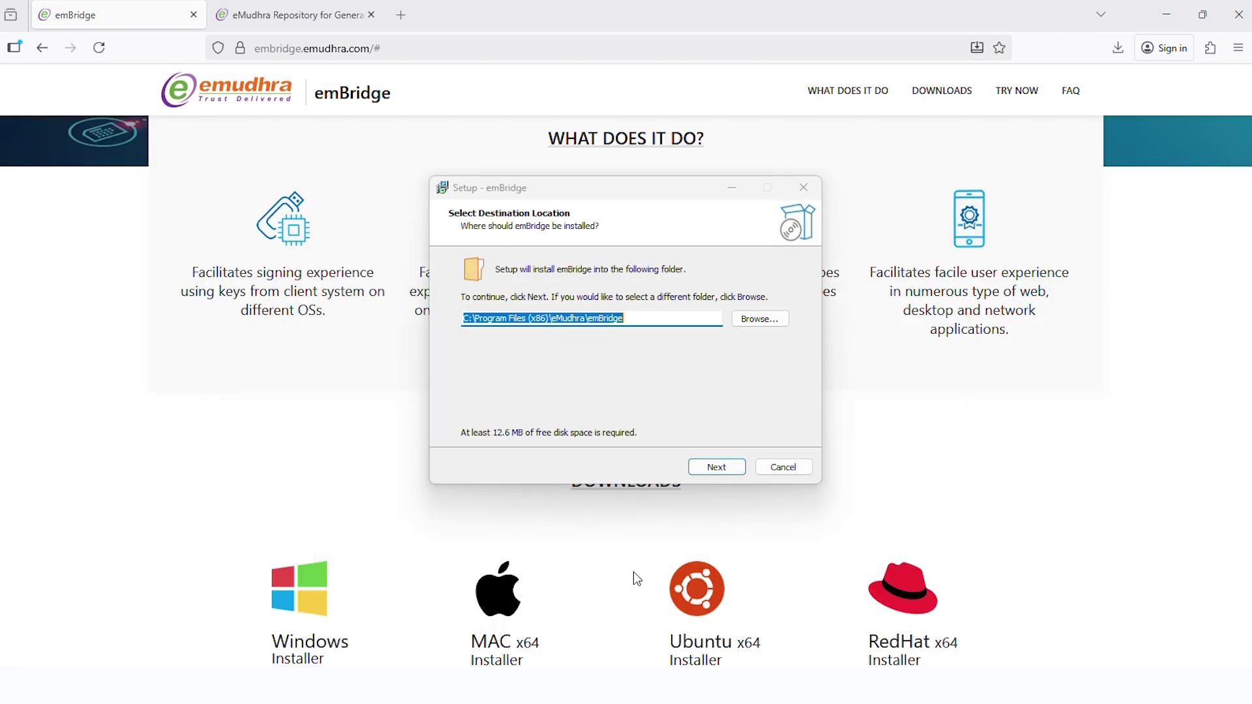
{"action": "left_click", "coordinate": [717, 467]}
{"action": "left_click", "coordinate": [683, 411]}
{"action": "left_click", "coordinate": [718, 466]}
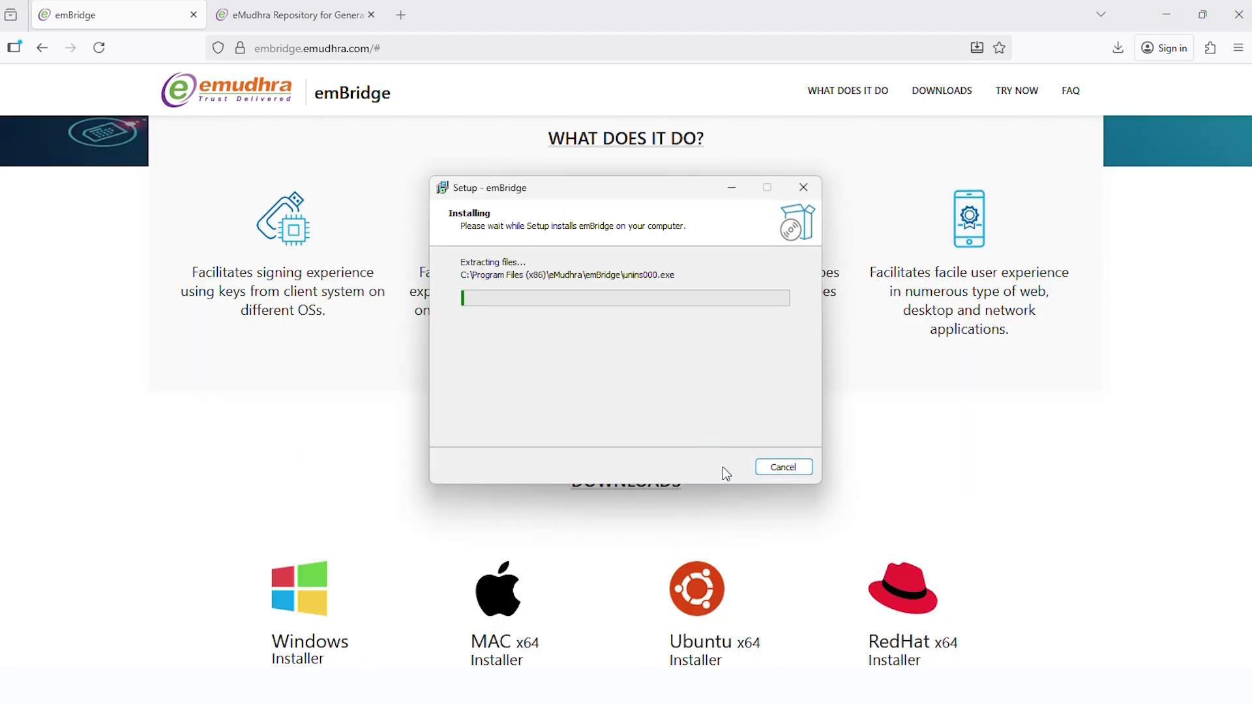
{"action": "left_click", "coordinate": [723, 462]}
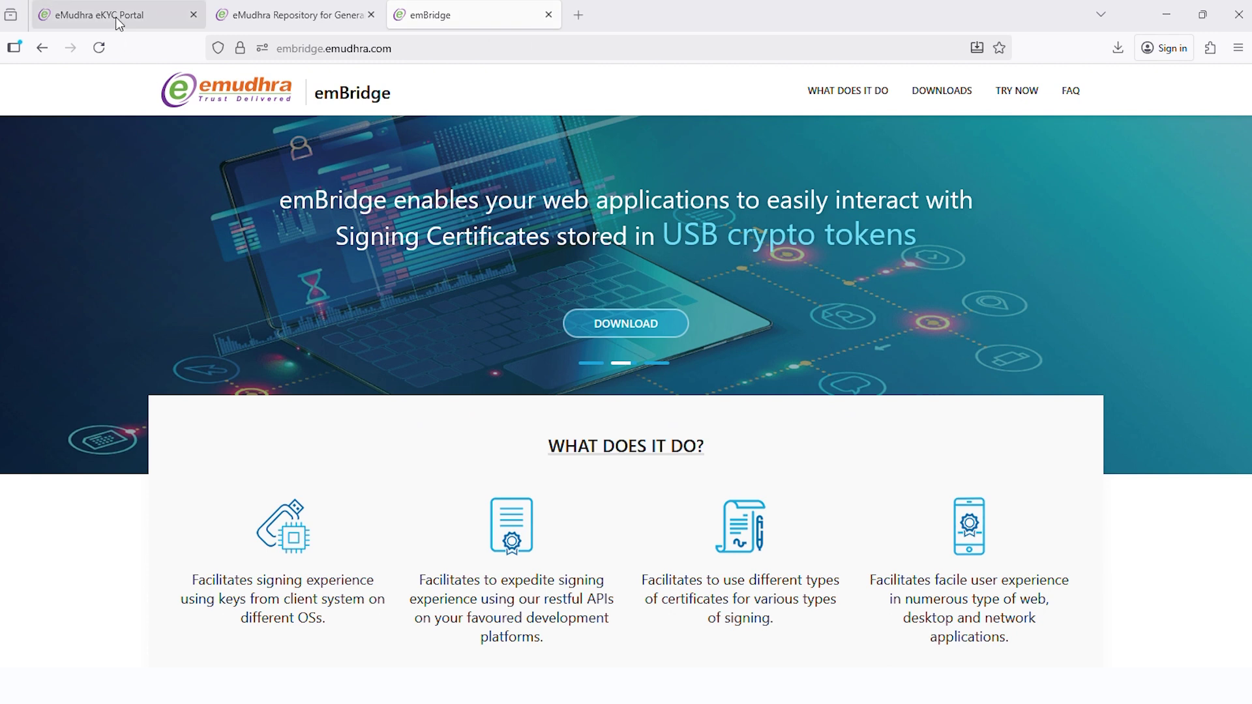
Step: Tick both agreements, pick InnaIT Cryptographic Provider, enter the token password, and download the signature certificate
{"action": "left_click", "coordinate": [118, 17]}
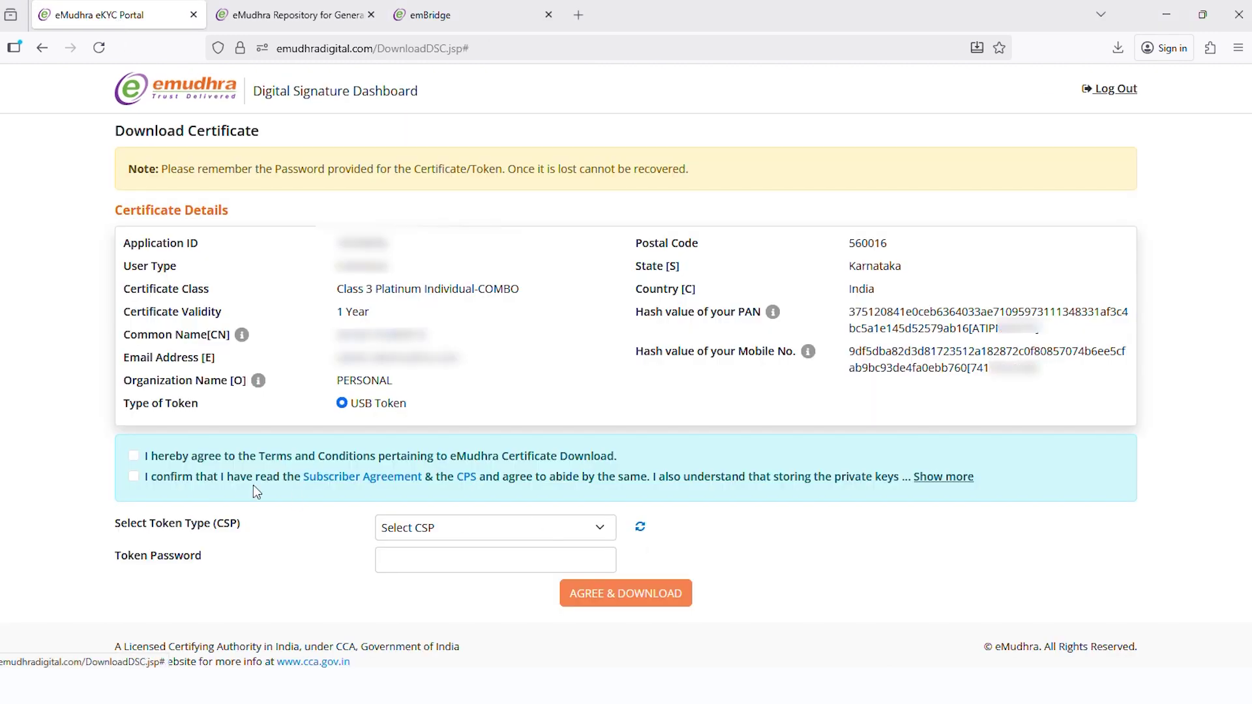
{"action": "left_click", "coordinate": [134, 456]}
{"action": "left_click", "coordinate": [427, 540]}
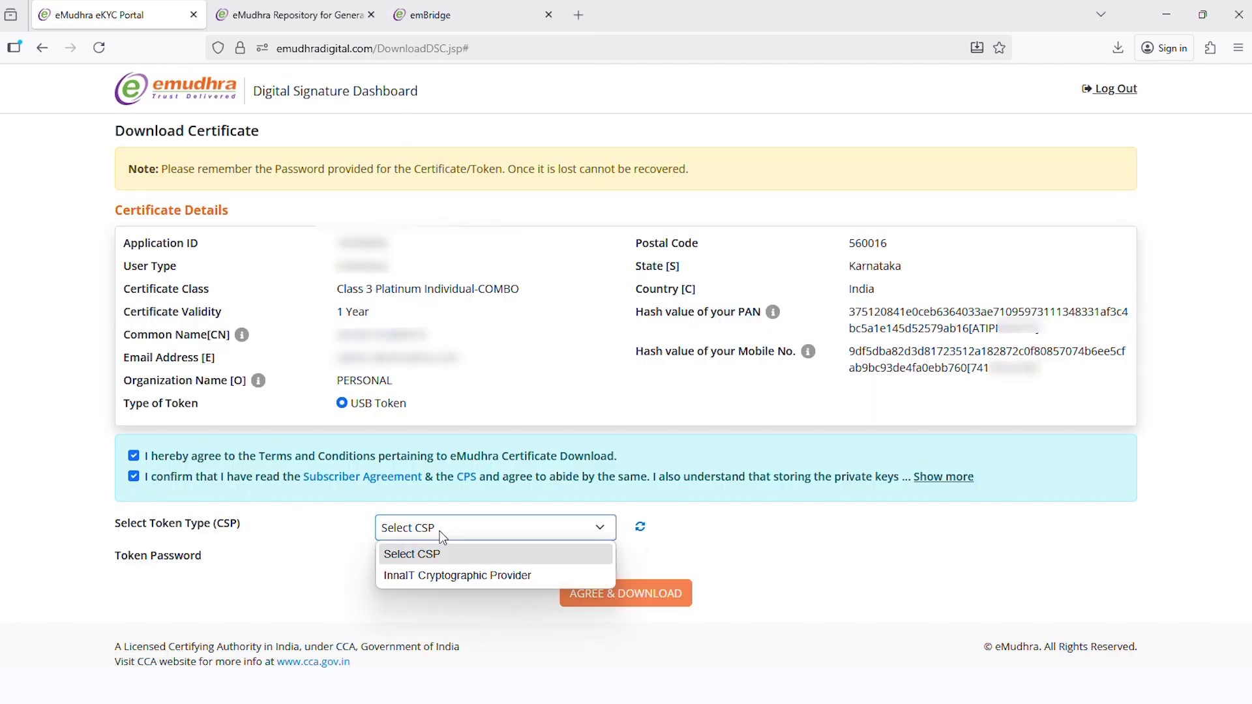
{"action": "left_click", "coordinate": [437, 574]}
{"action": "type", "text": "••••••••••"}
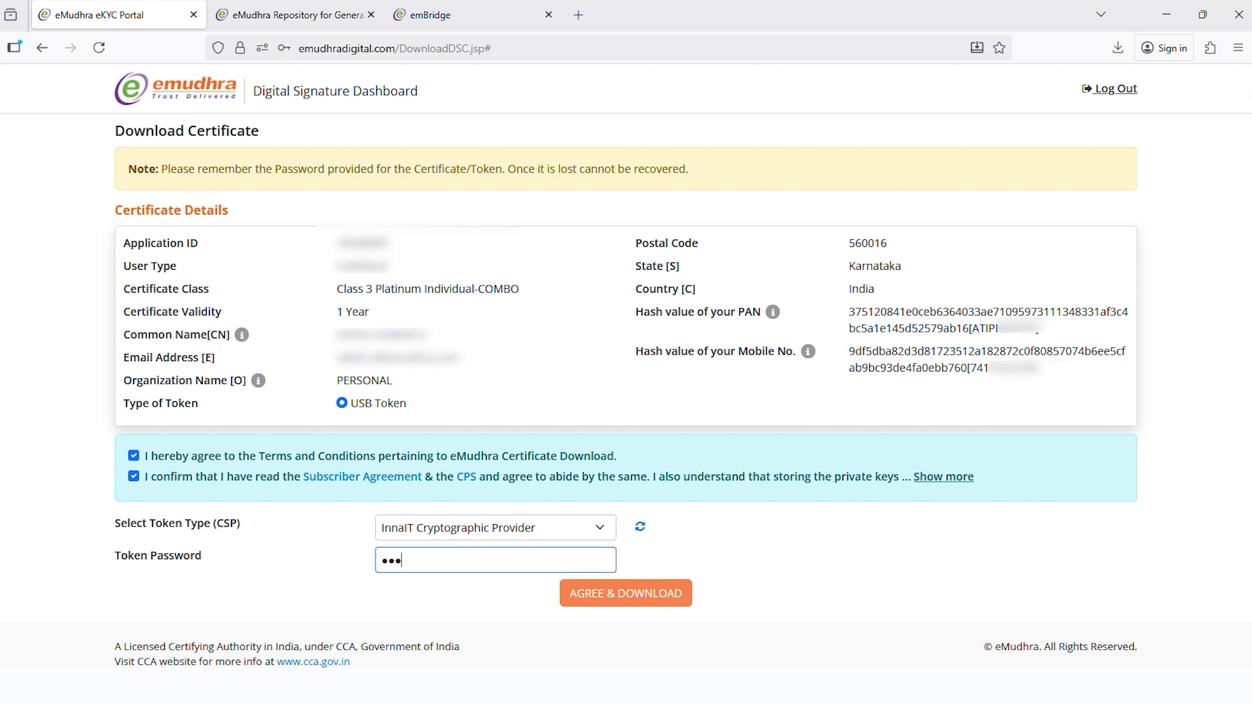
{"action": "left_click", "coordinate": [634, 599]}
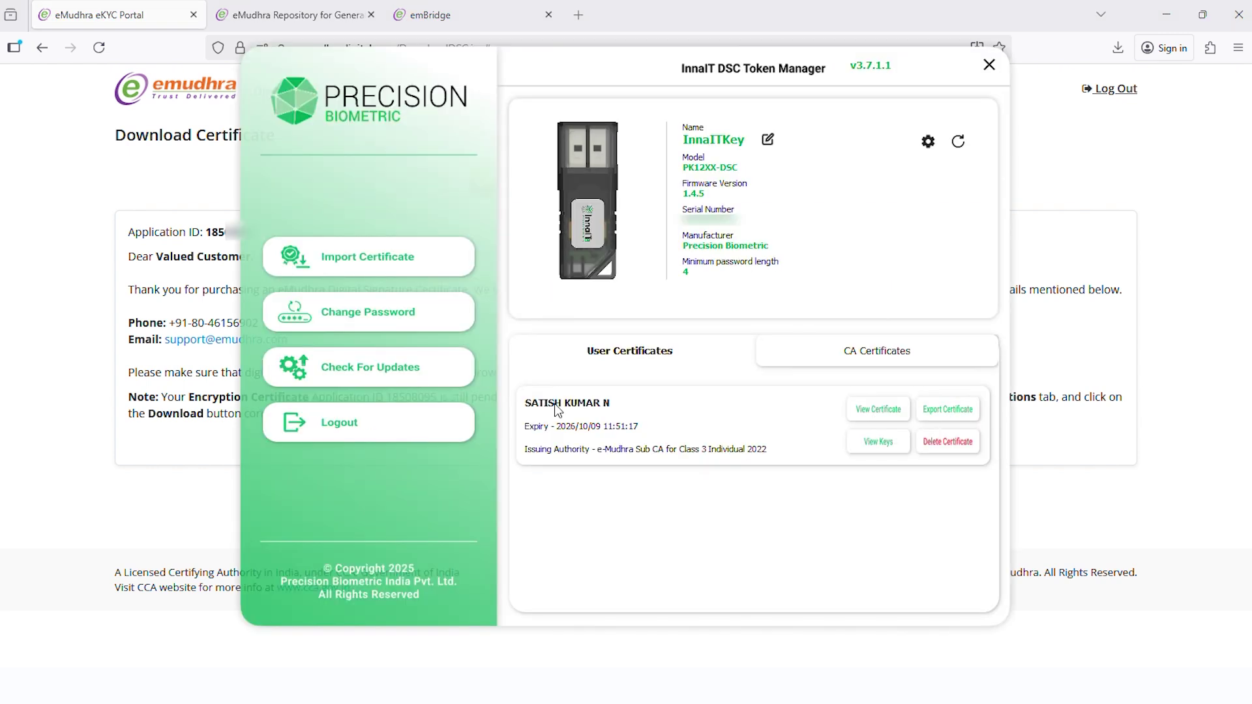
Step: View the signing certificate's details in Token Manager, then close the viewer and Token Manager
{"action": "left_click", "coordinate": [889, 409]}
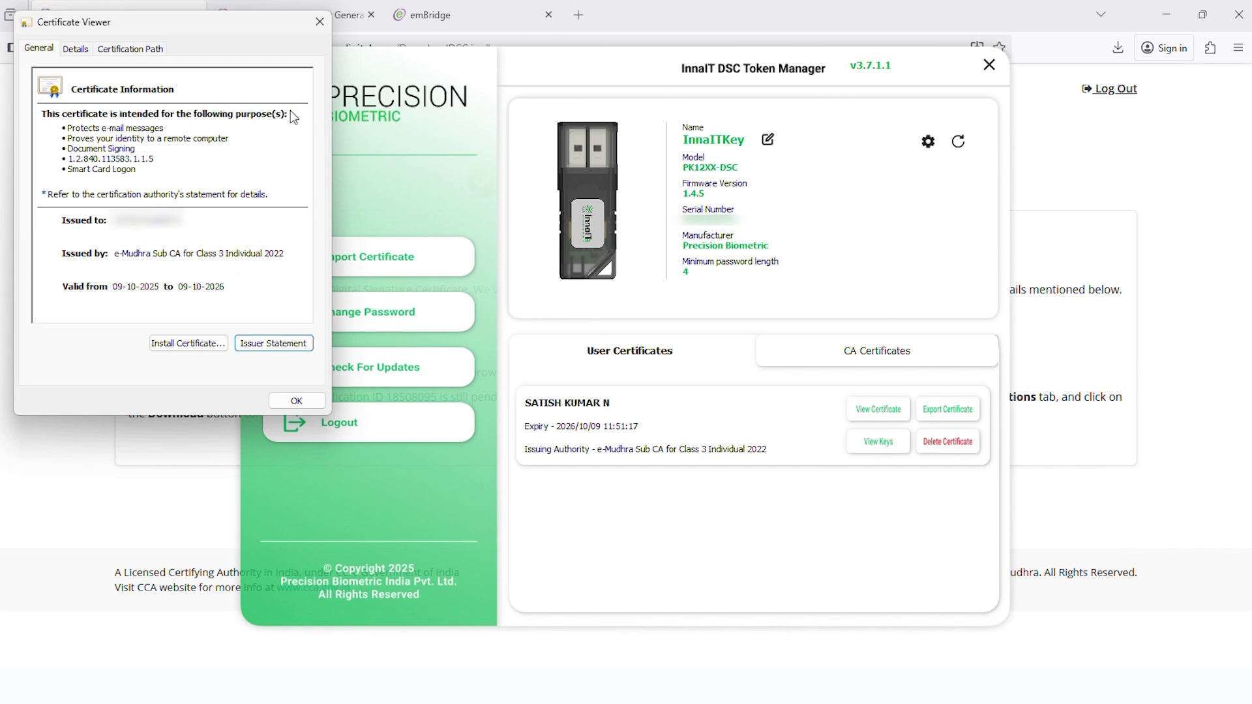
{"action": "left_click", "coordinate": [319, 25]}
{"action": "left_click", "coordinate": [991, 65]}
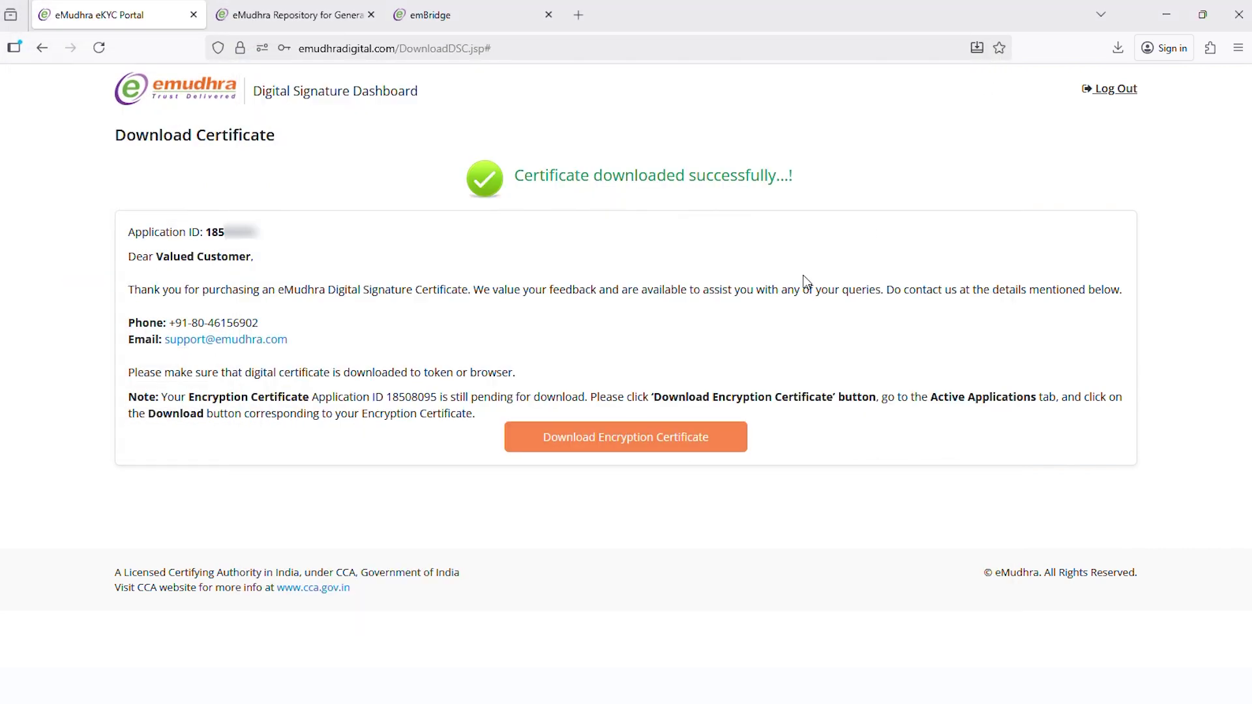
Step: Start the encryption certificate download with the challenge code and accept both agreements
{"action": "left_click", "coordinate": [638, 443]}
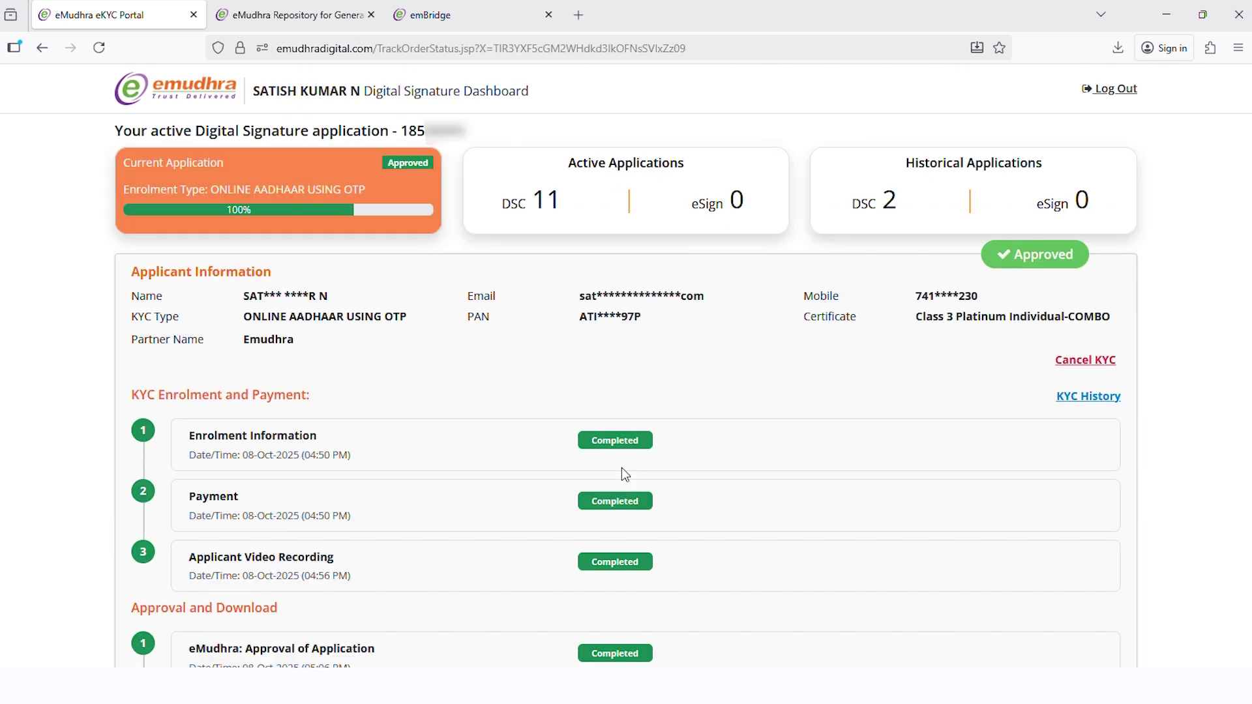
{"action": "scroll", "coordinate": [622, 469], "scroll_direction": "down", "scroll_amount": 3}
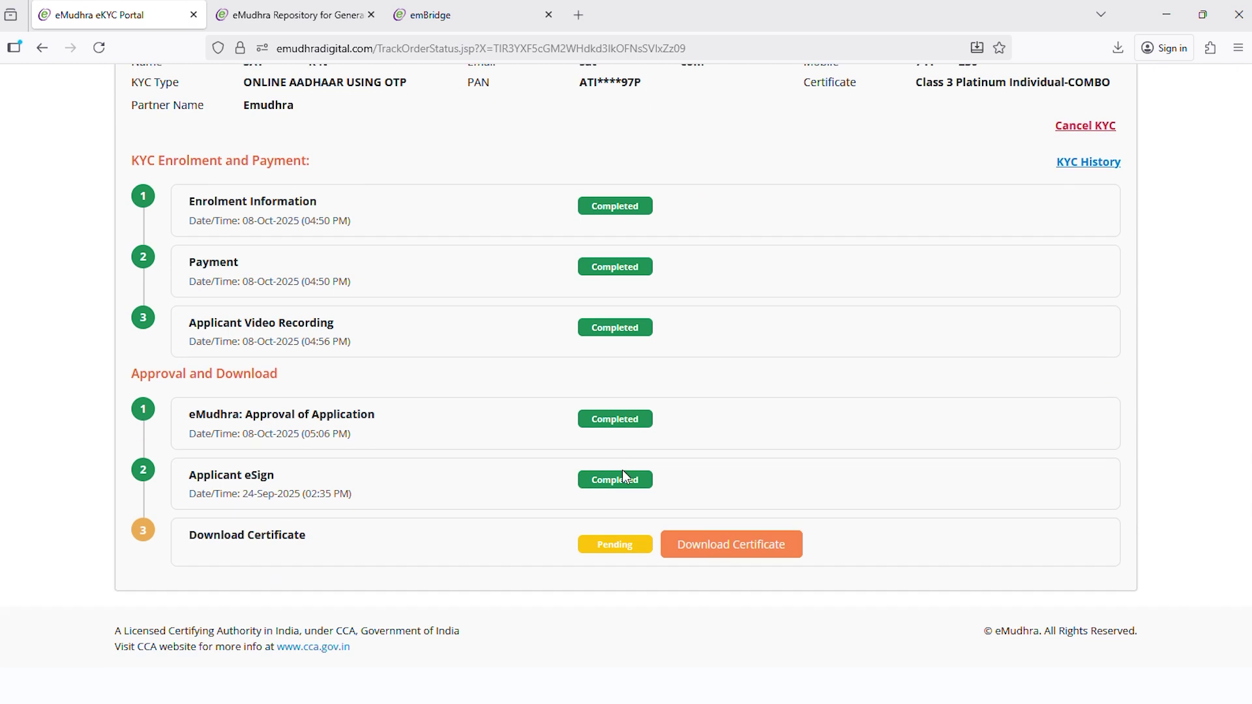
{"action": "left_click", "coordinate": [710, 549]}
{"action": "type", "text": "••••••"}
{"action": "left_click", "coordinate": [777, 548]}
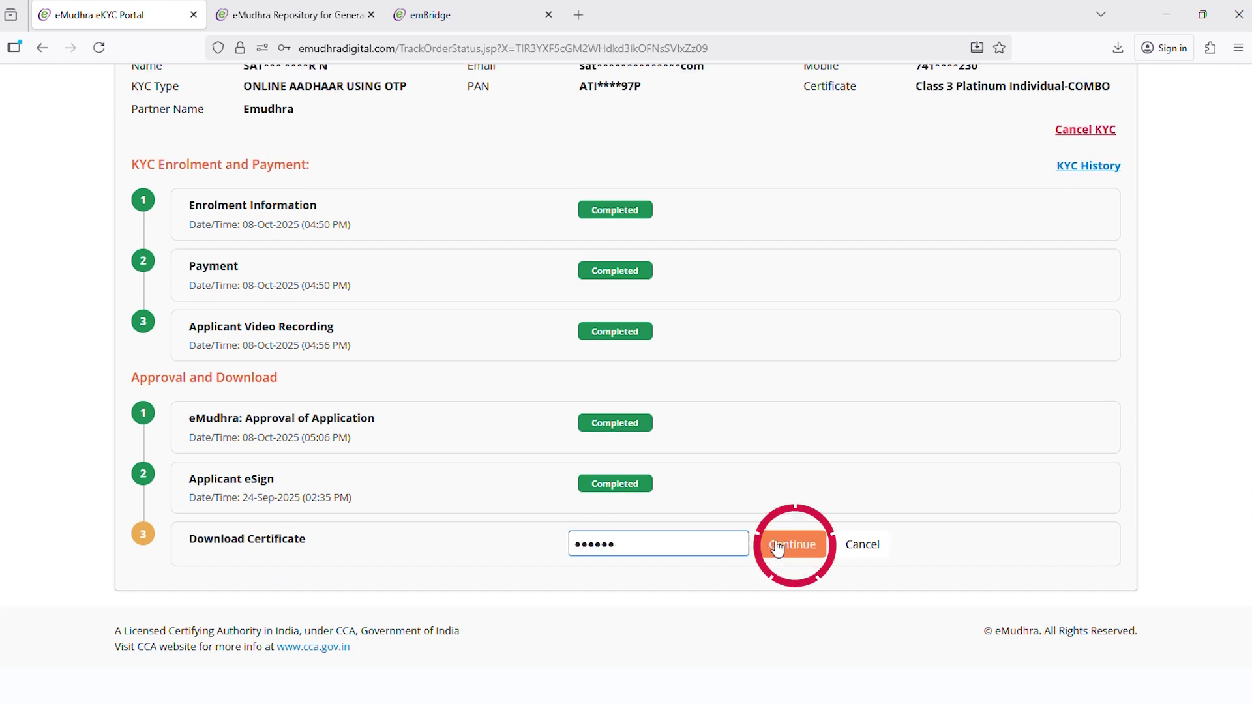
{"action": "left_click", "coordinate": [135, 454]}
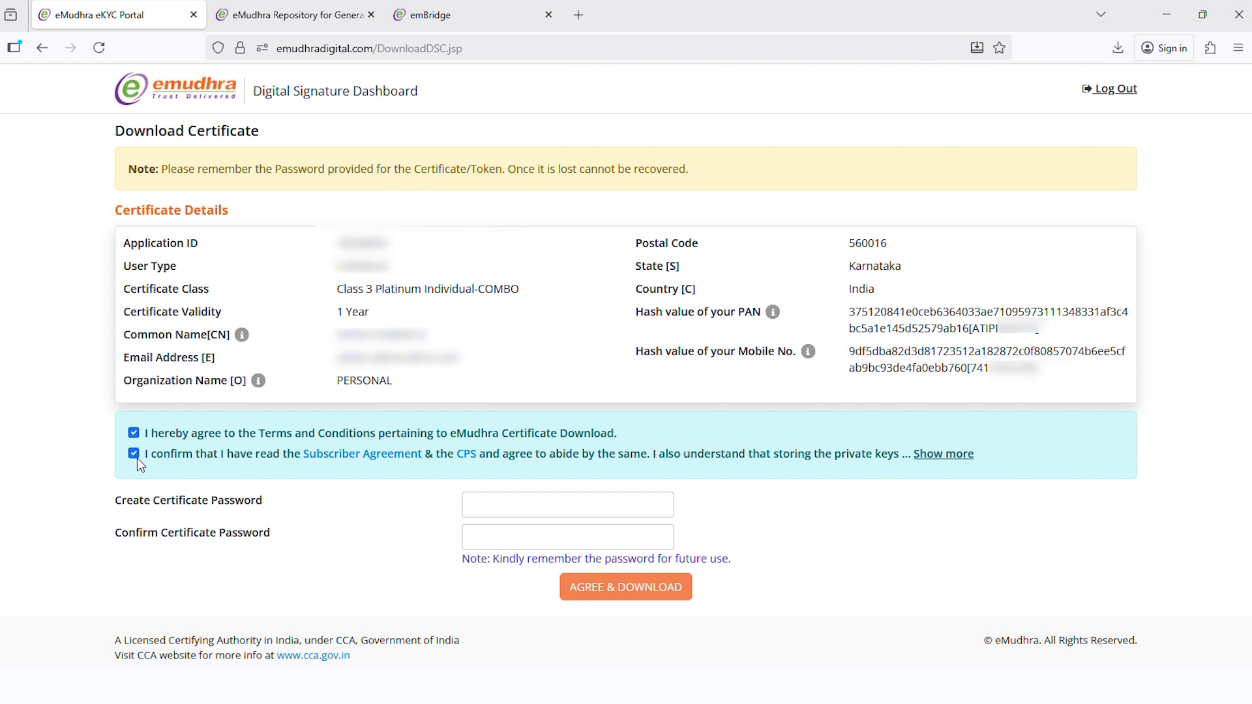
{"action": "left_click", "coordinate": [515, 502]}
{"action": "type", "text": "•"}
{"action": "type", "text": "••"}
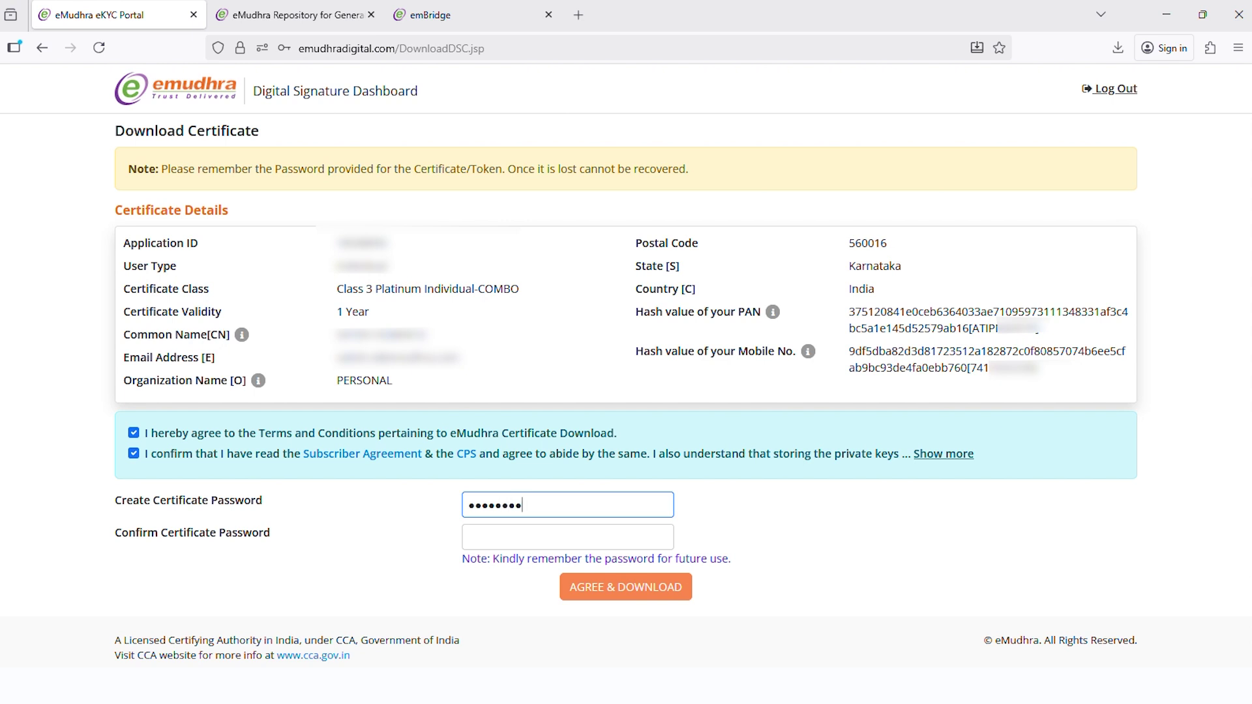
Step: Create and confirm the certificate password, save eMudhraCertificate.pfx, and open its Downloads folder
{"action": "left_click", "coordinate": [515, 532]}
{"action": "type", "text": "•••••"}
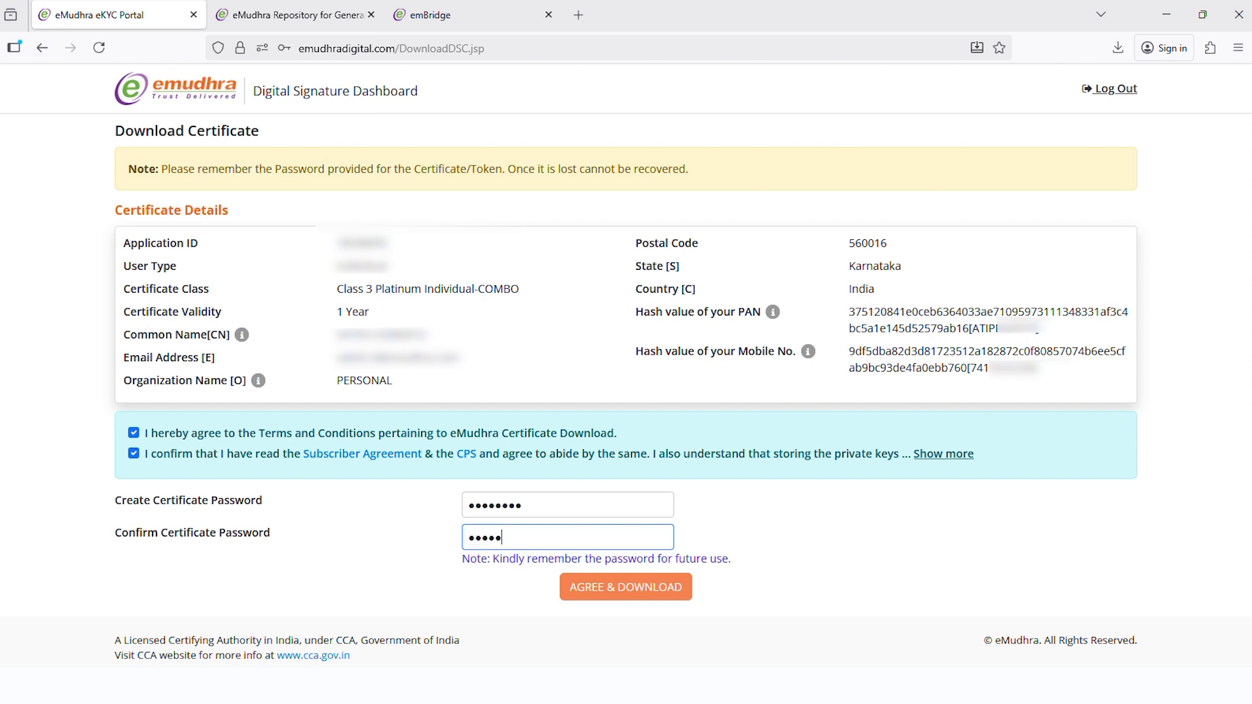
{"action": "type", "text": "•••"}
{"action": "left_click", "coordinate": [619, 585]}
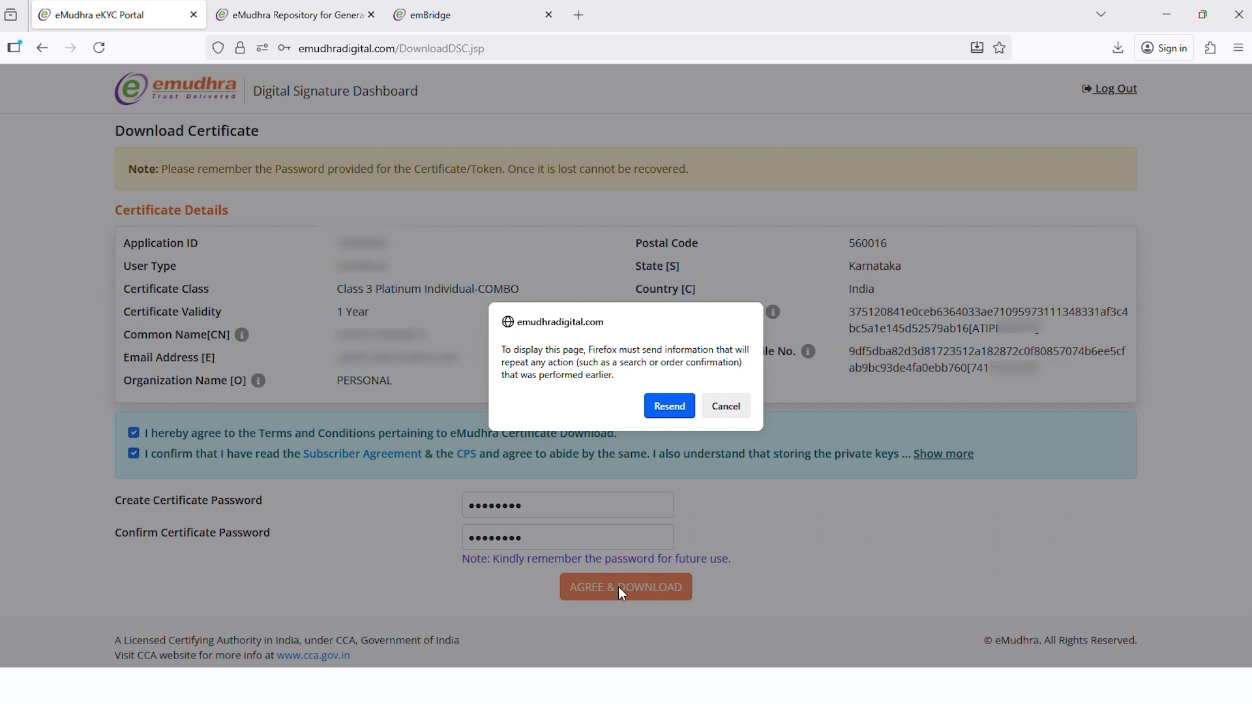
{"action": "left_click", "coordinate": [669, 405]}
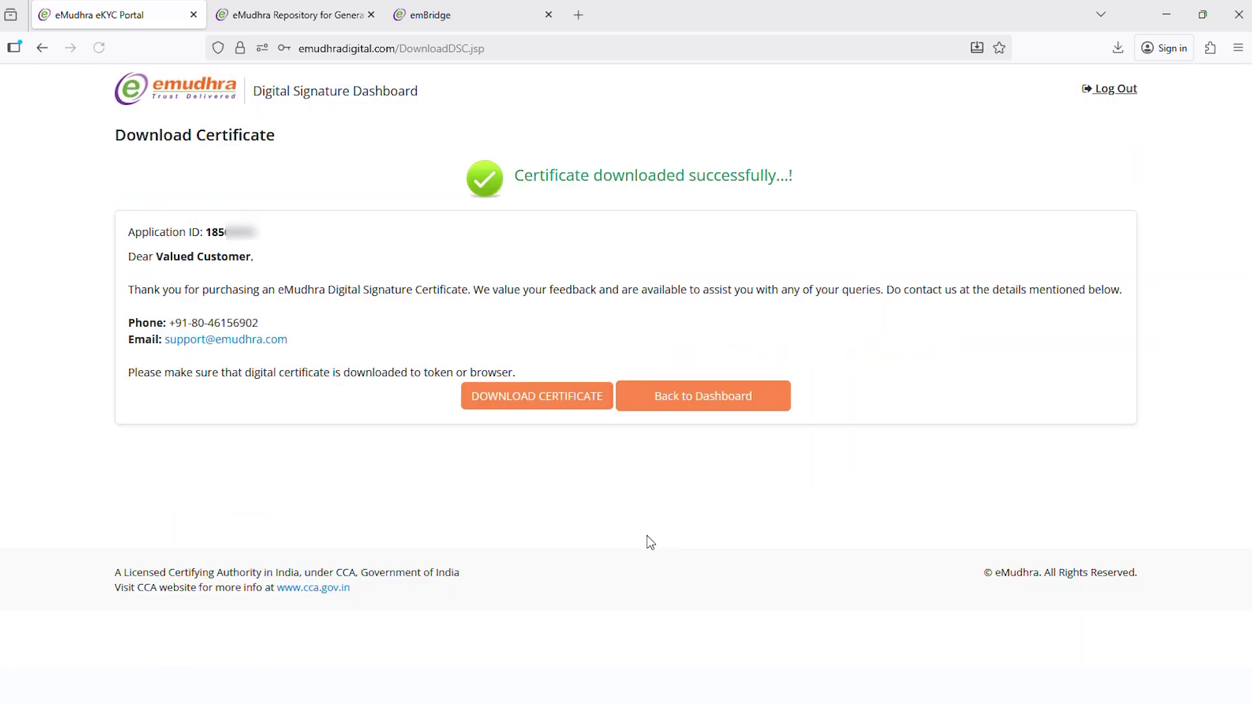
{"action": "left_click", "coordinate": [537, 396]}
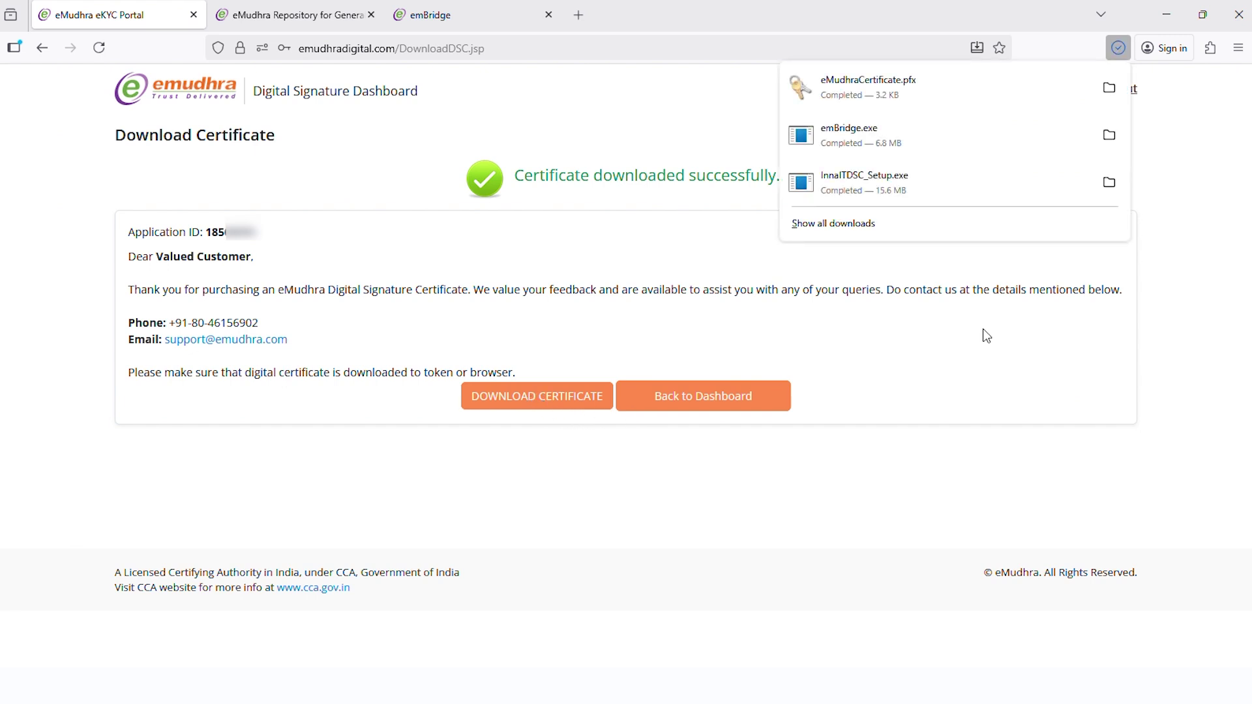
{"action": "left_click", "coordinate": [1109, 88]}
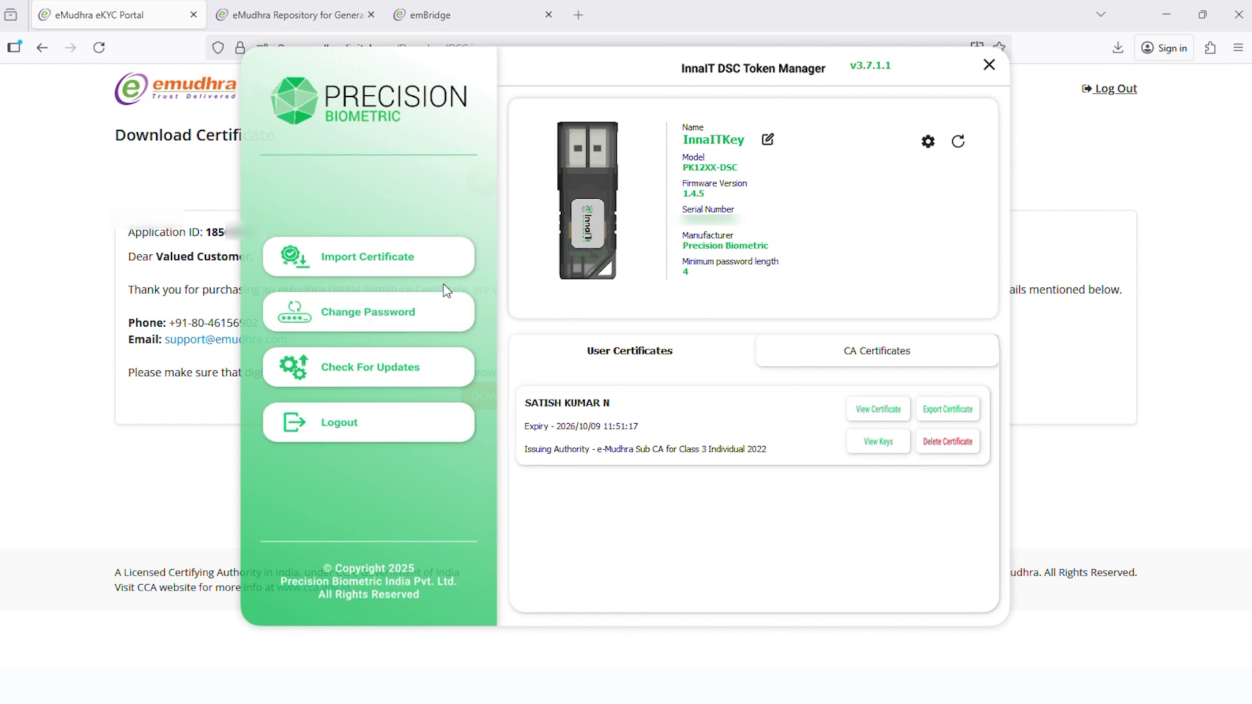
Step: Import eMudhraCertificate.pfx onto the token with its password and confirm the success message
{"action": "left_click", "coordinate": [377, 254]}
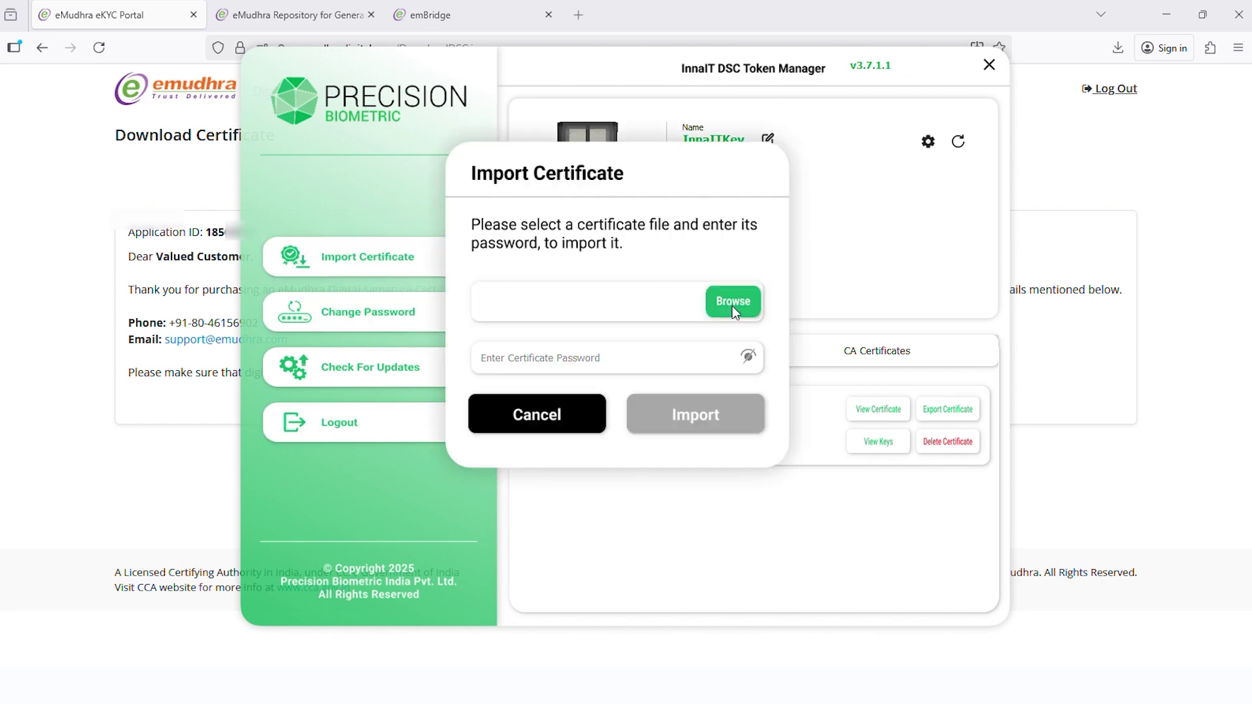
{"action": "left_click", "coordinate": [733, 302]}
{"action": "left_click", "coordinate": [858, 464]}
{"action": "left_click", "coordinate": [623, 358]}
{"action": "type", "text": "*****"}
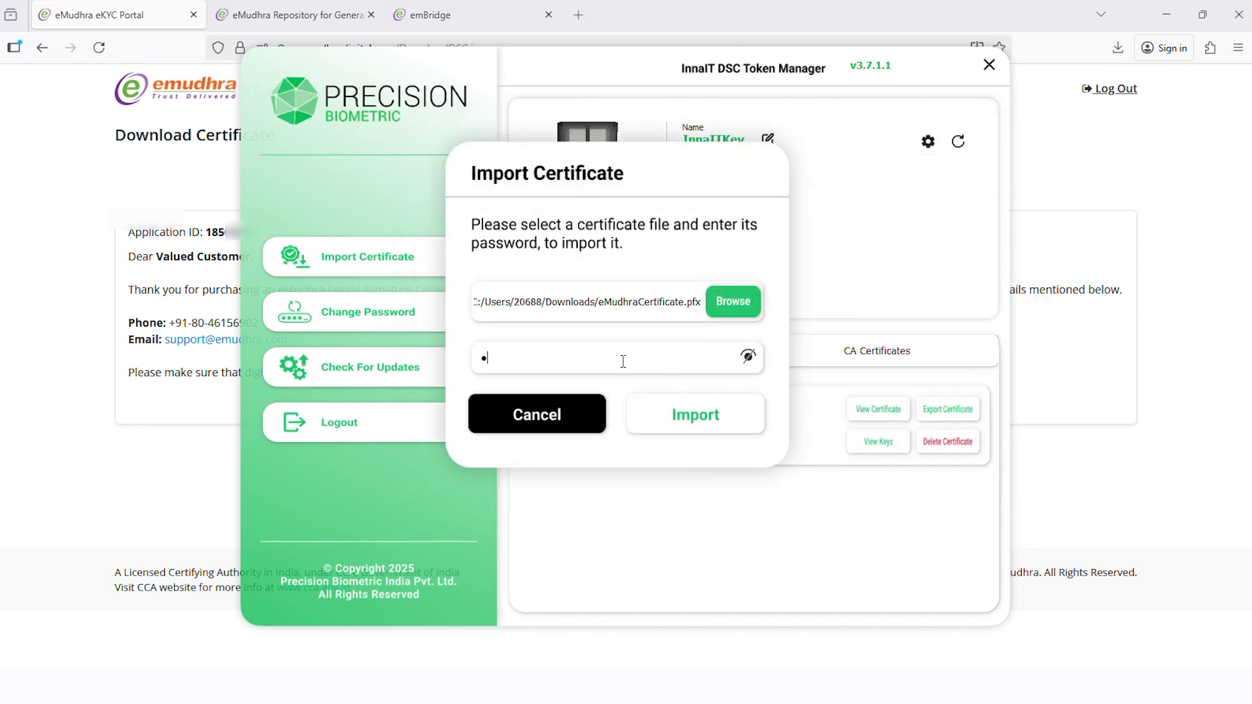
{"action": "left_click", "coordinate": [685, 415]}
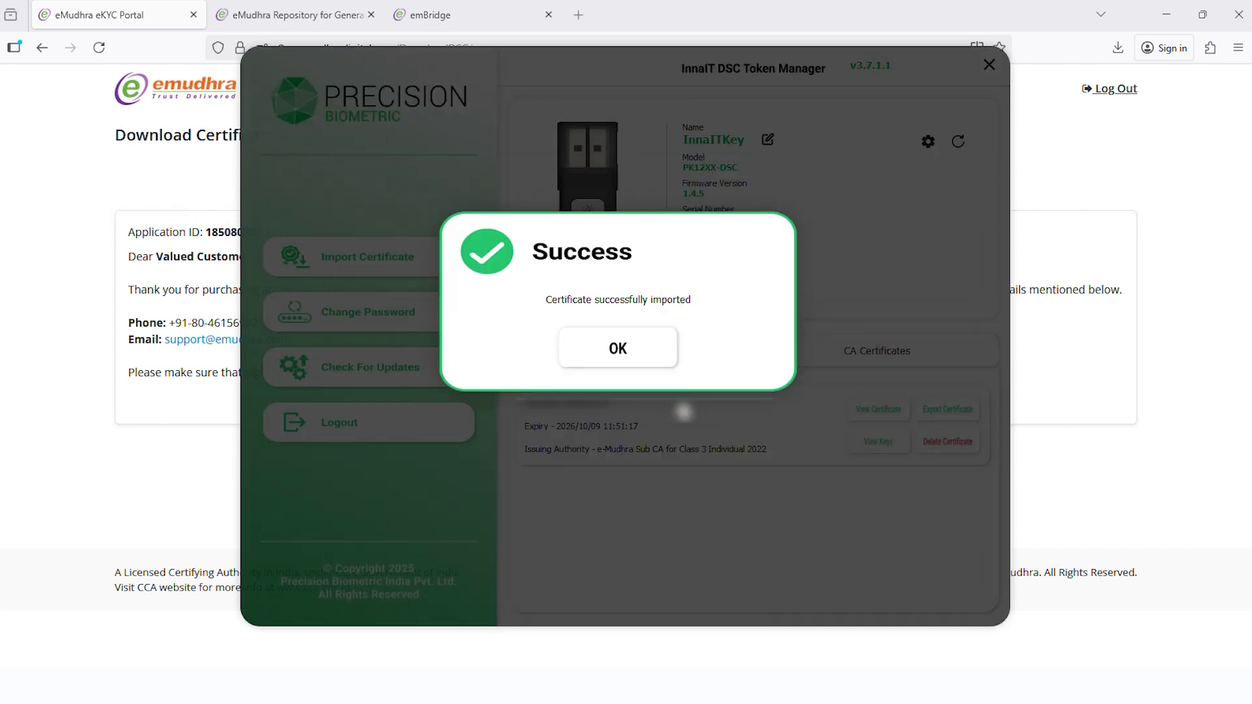
{"action": "left_click", "coordinate": [631, 347]}
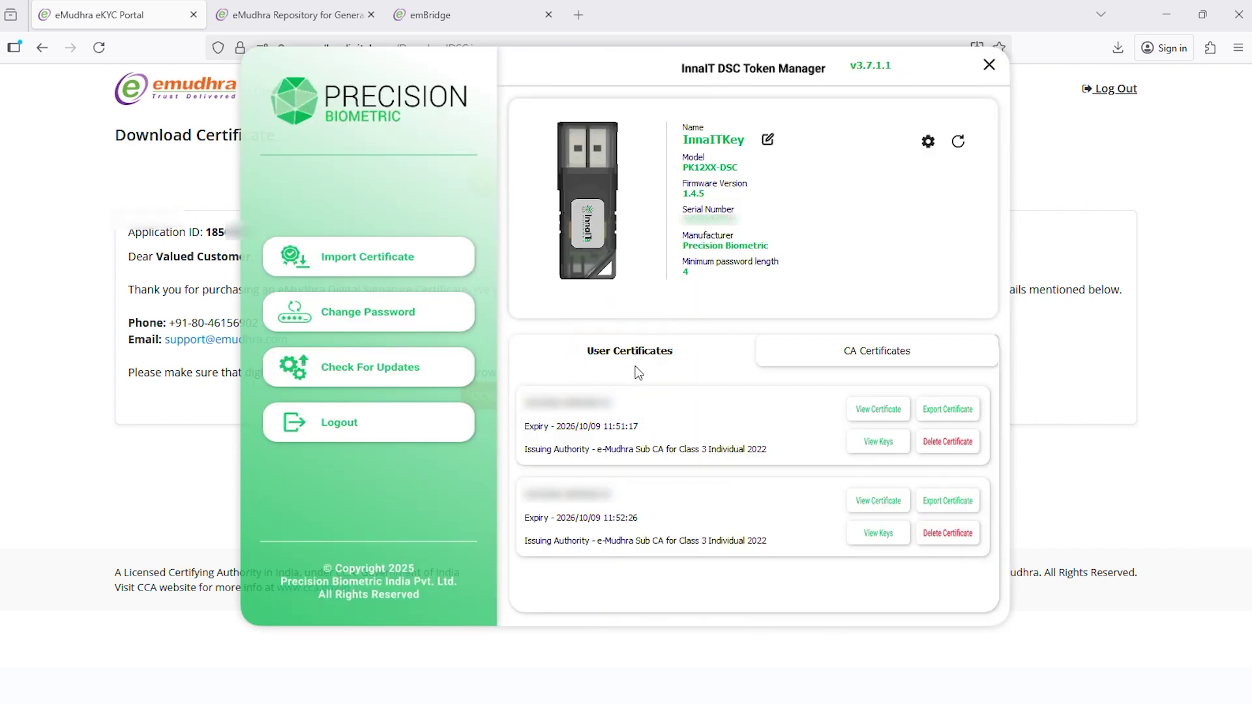
{"action": "left_click", "coordinate": [865, 416]}
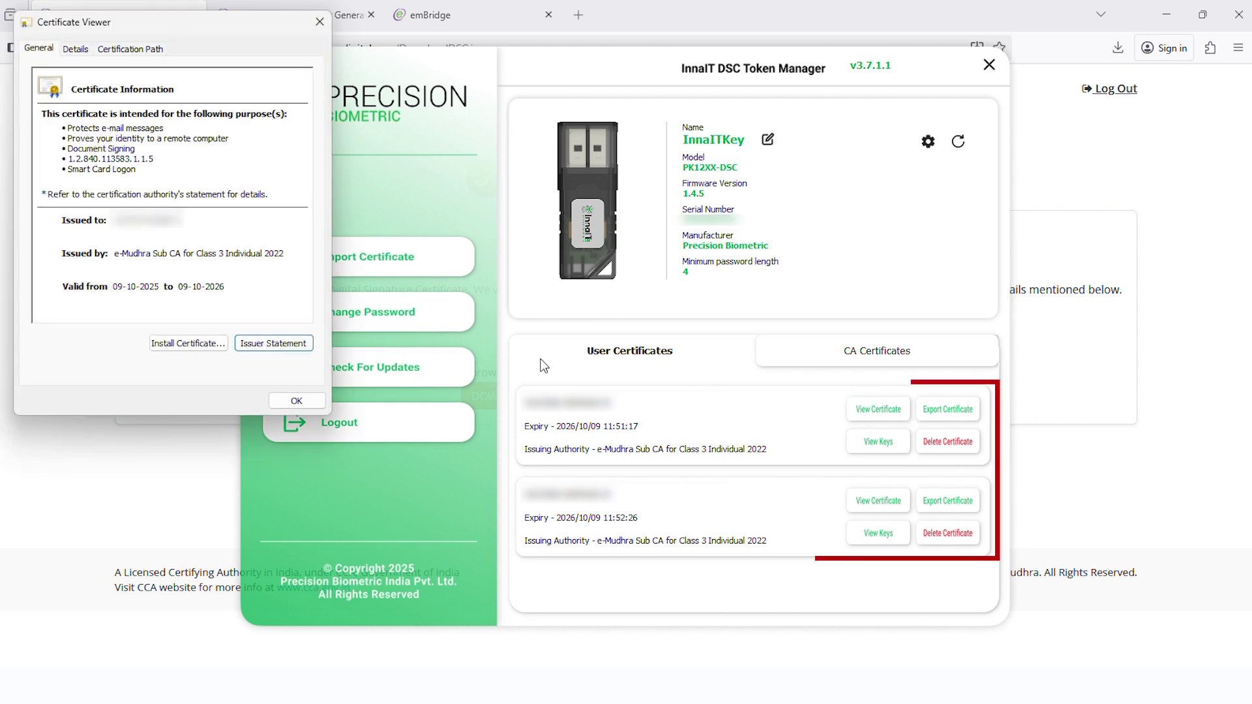
{"action": "left_click", "coordinate": [299, 400]}
{"action": "left_click", "coordinate": [885, 505]}
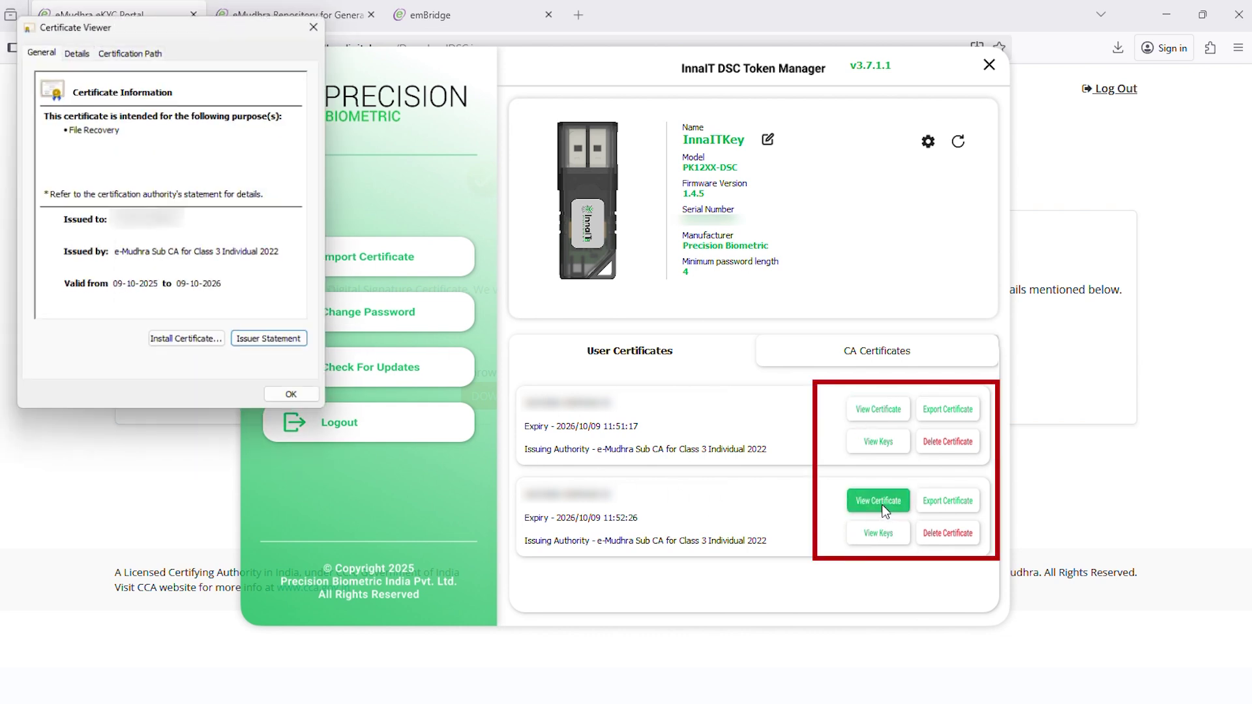
{"action": "left_click", "coordinate": [290, 403]}
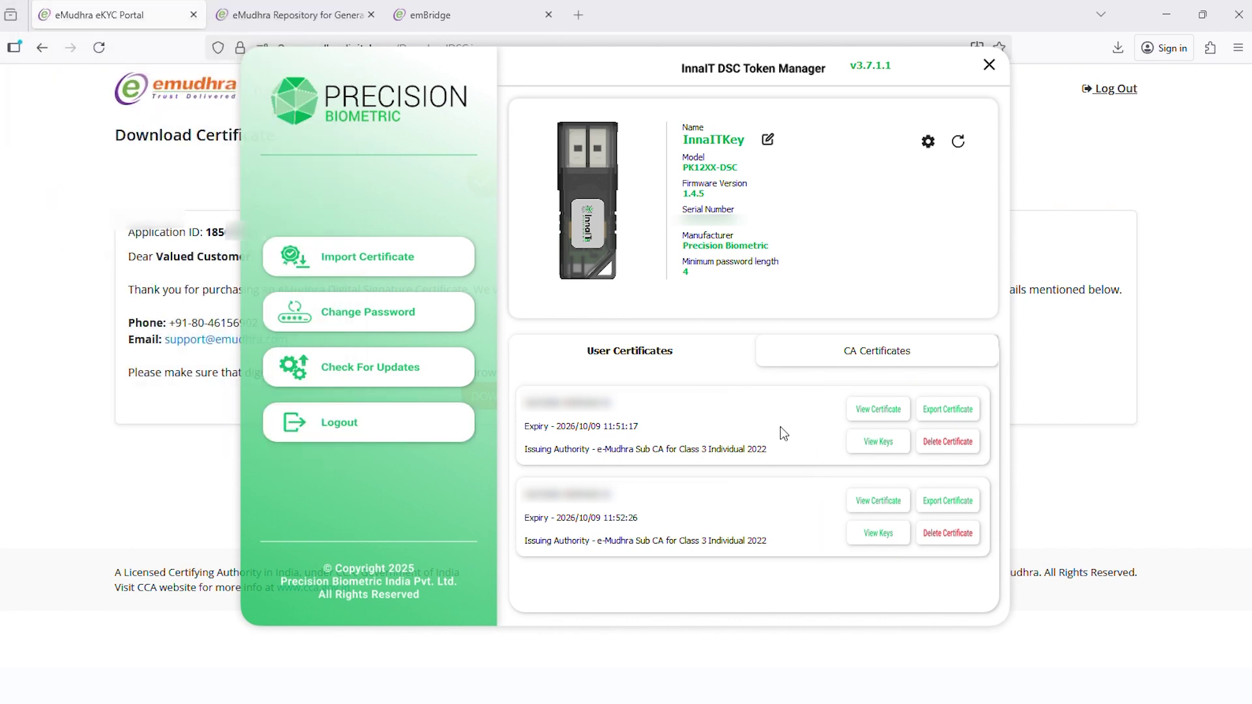